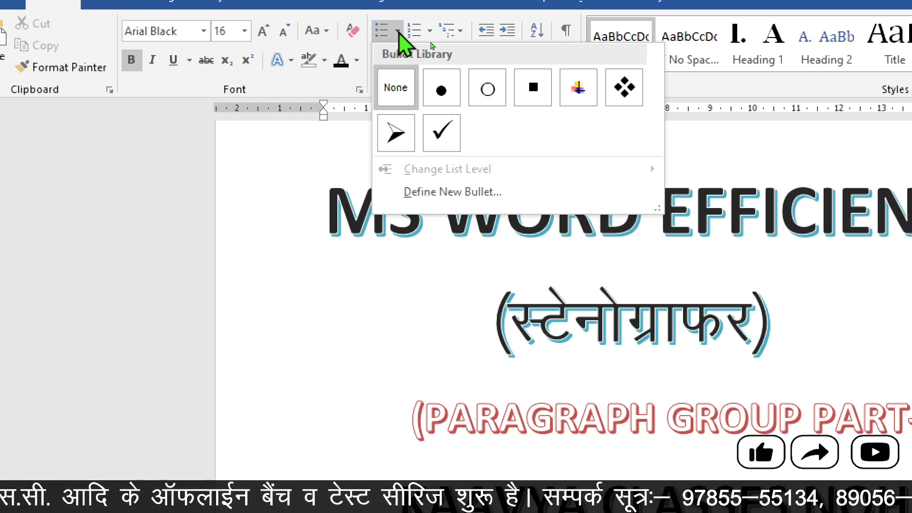
# - Look over the bullet library and the practice document's paragraphs, hardware list and price list
pyautogui.click(398, 33)
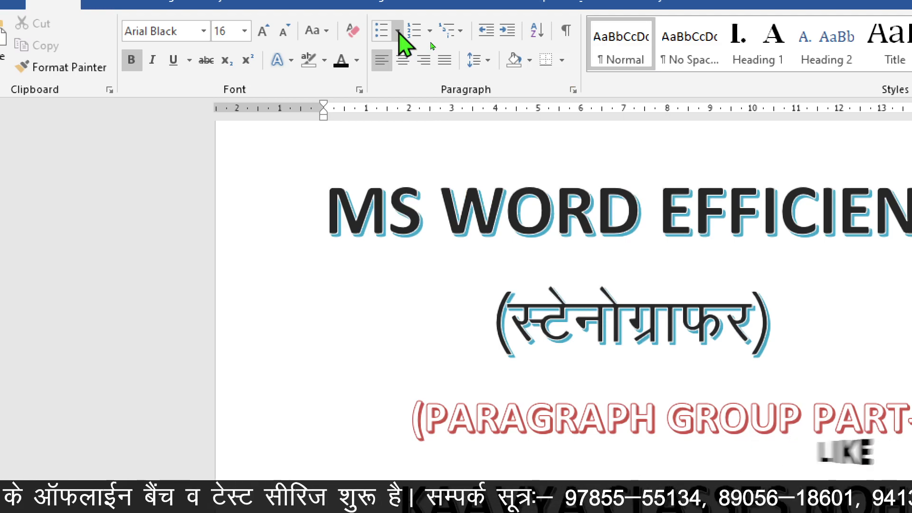
pyautogui.click(397, 32)
pyautogui.click(397, 32)
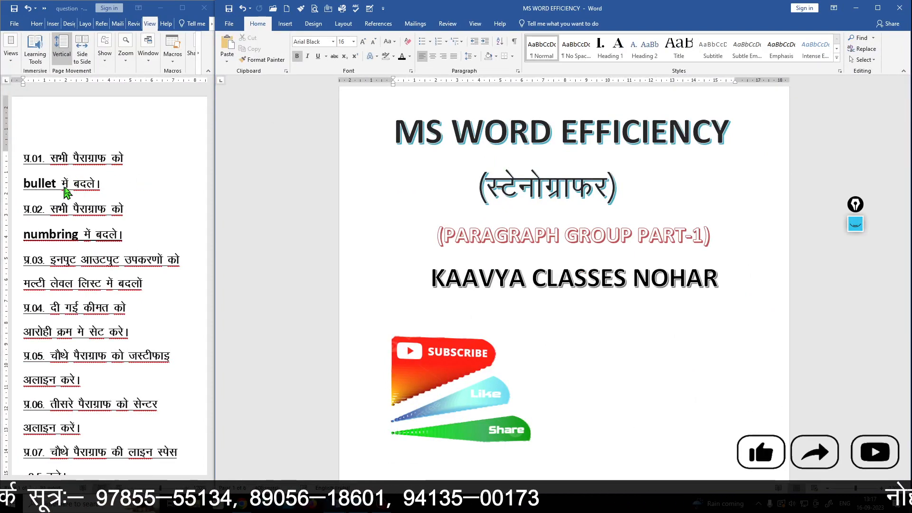
pyautogui.scroll(-5, 570, 261)
pyautogui.scroll(-10, 599, 262)
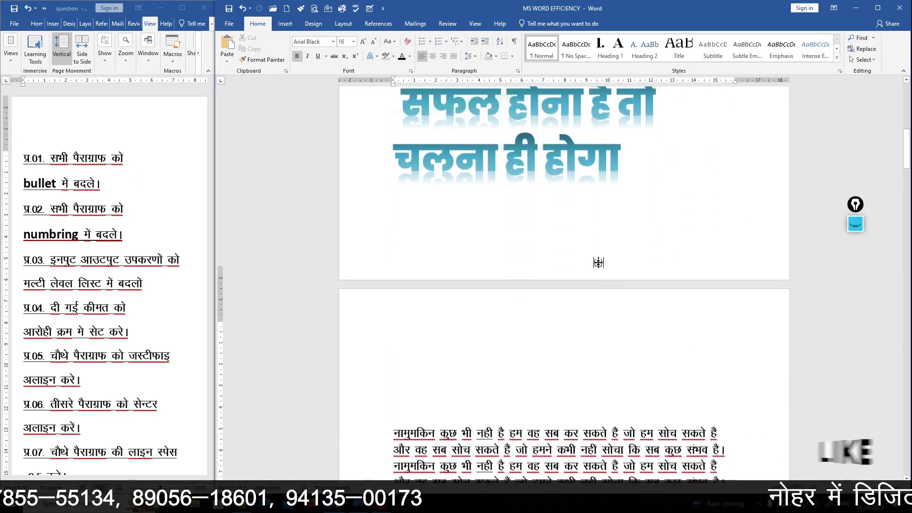
pyautogui.scroll(-18, 604, 280)
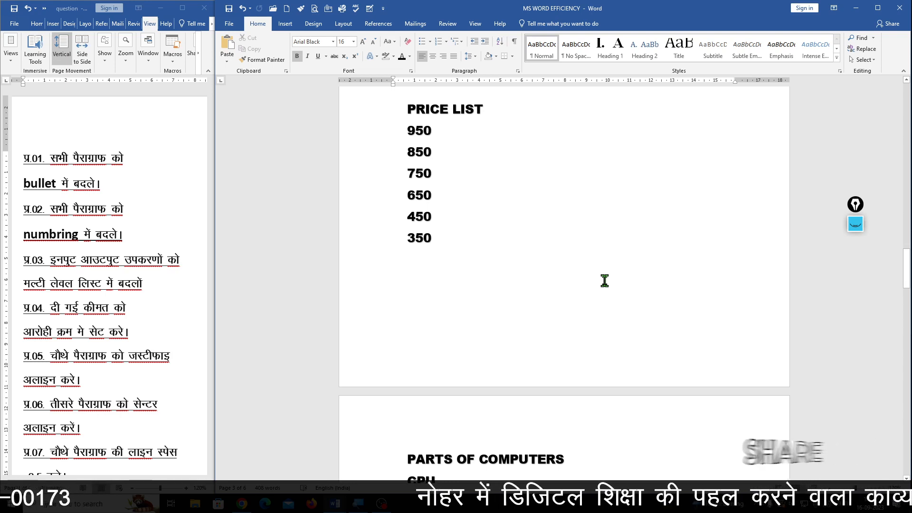
pyautogui.scroll(5, 594, 276)
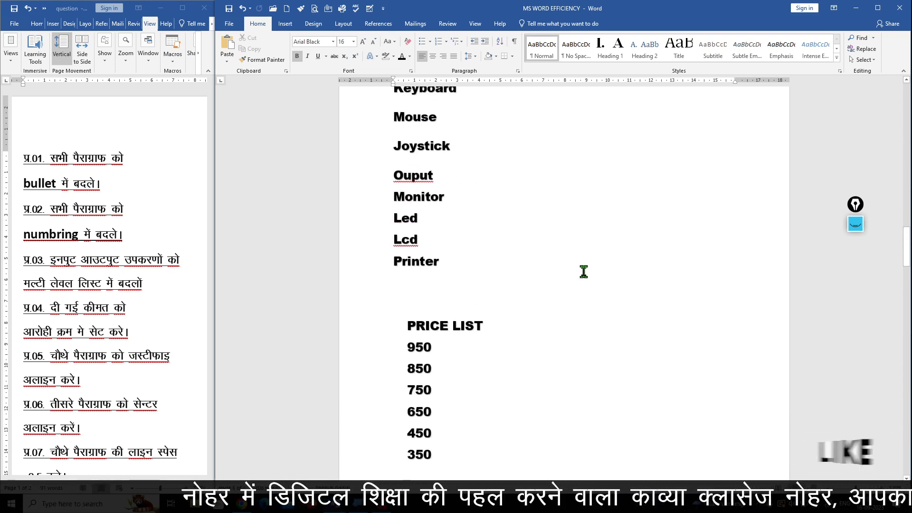
pyautogui.scroll(4, 583, 272)
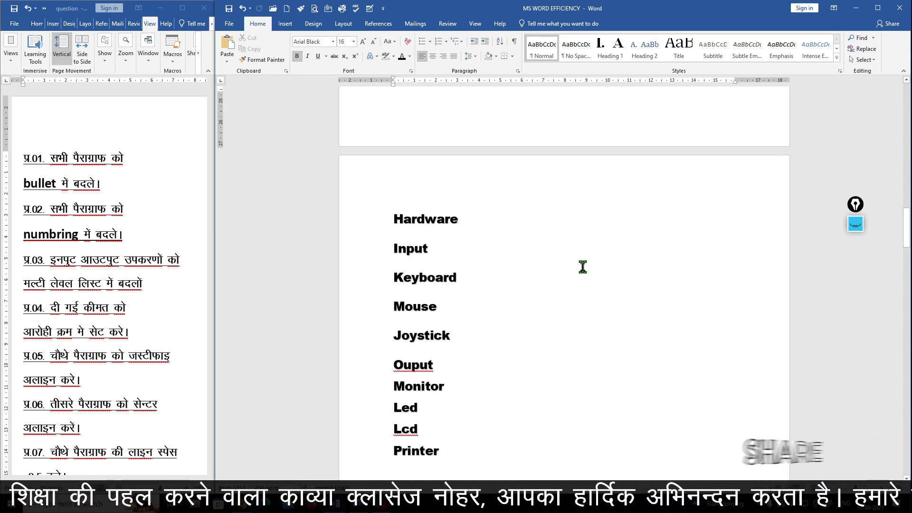
pyautogui.scroll(8, 583, 267)
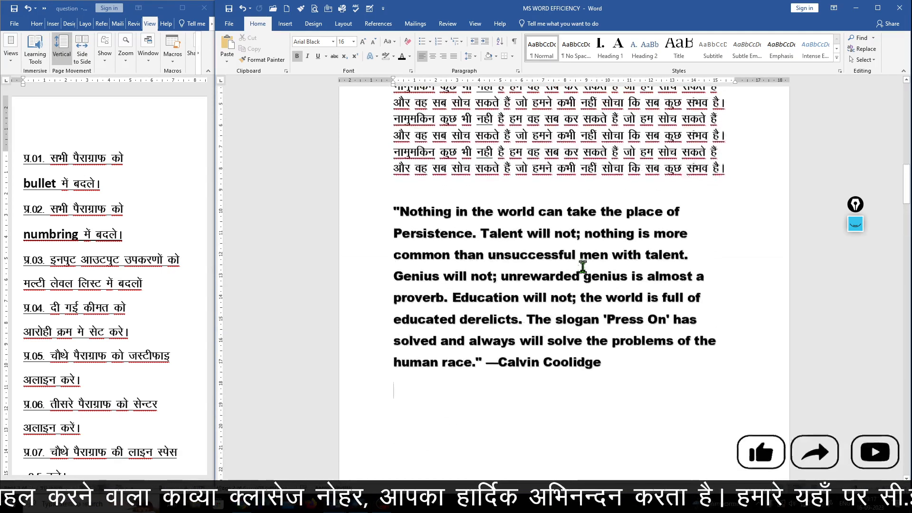
# - Apply the arrowhead bullet to the Hindi paragraph and the English quote below it
pyautogui.scroll(2, 582, 266)
pyautogui.moveTo(608, 416); pyautogui.dragTo(387, 139)
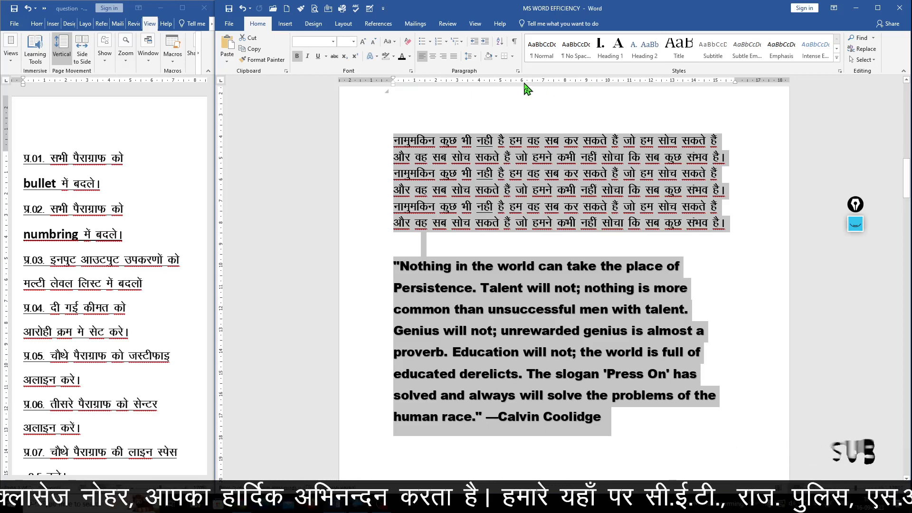
pyautogui.click(429, 43)
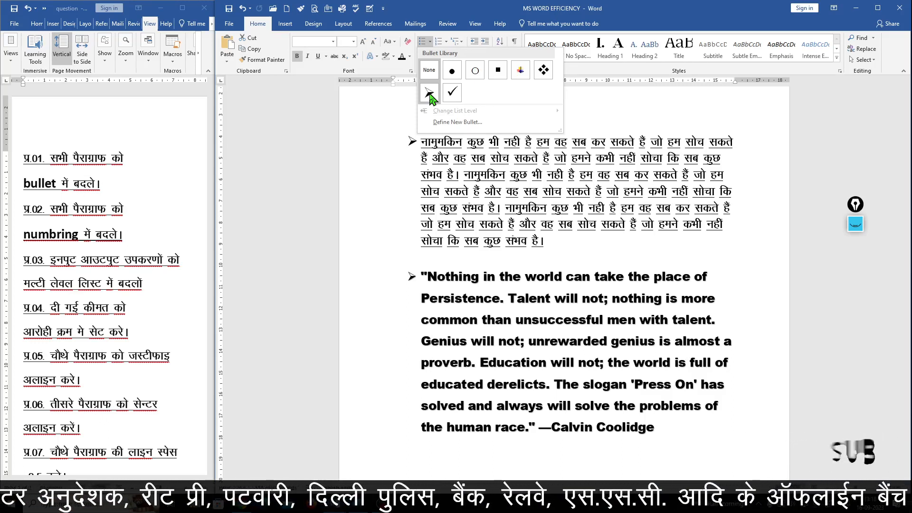
pyautogui.click(428, 94)
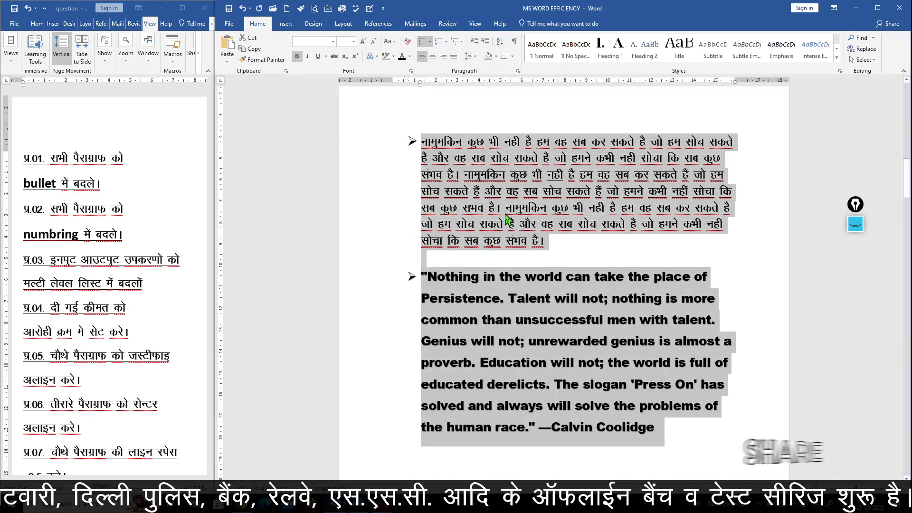
pyautogui.press('alt')
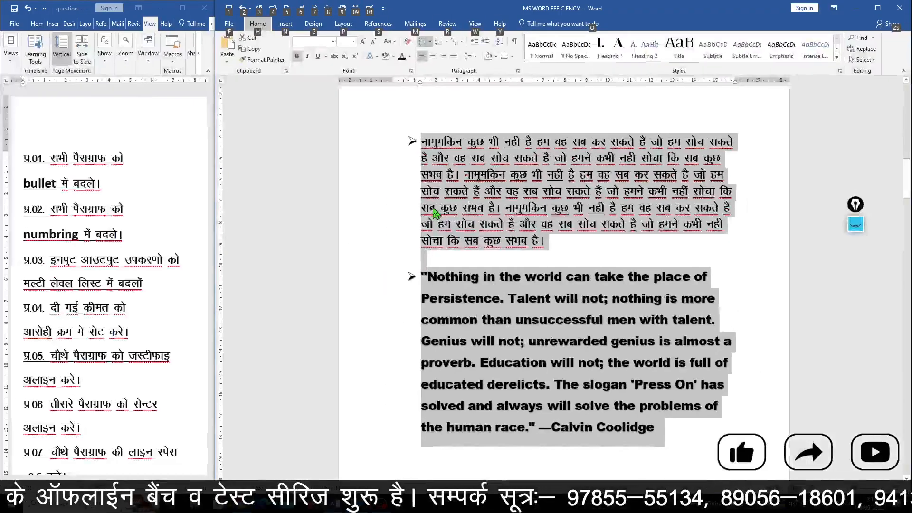
pyautogui.click(512, 243)
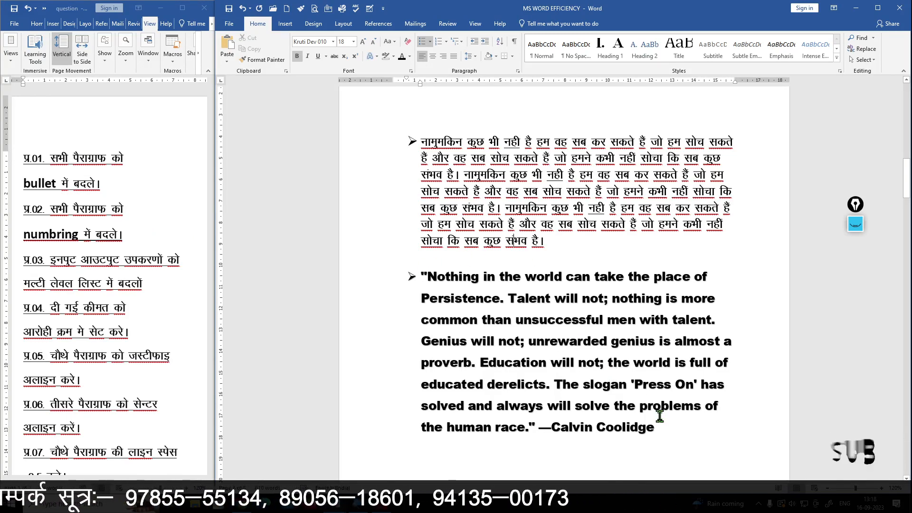
# - Change the Hindi paragraph and the English quote to a numbered list in the 1. 2. 3. format
pyautogui.moveTo(662, 426); pyautogui.dragTo(417, 152)
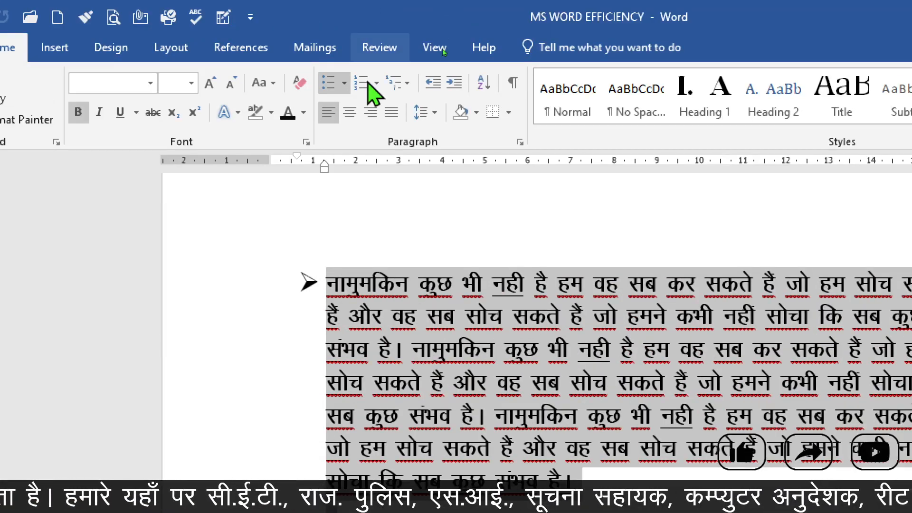
pyautogui.click(376, 83)
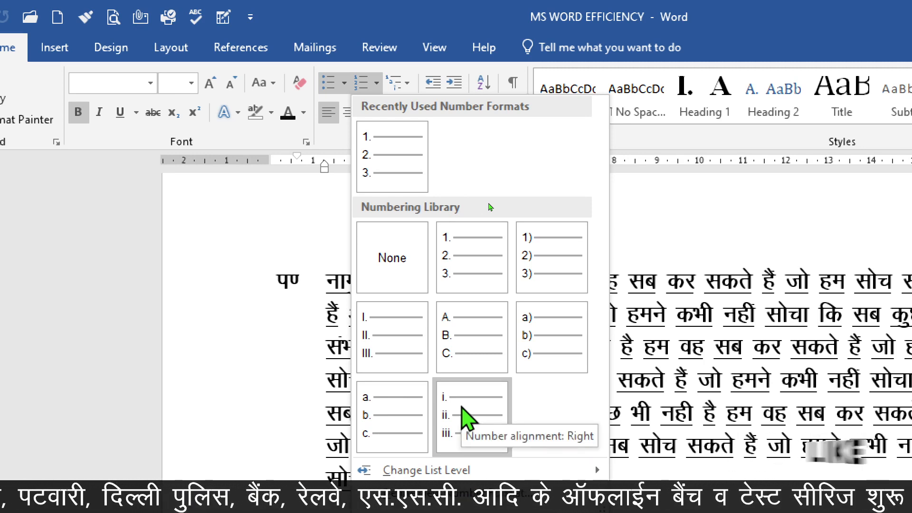
pyautogui.click(479, 265)
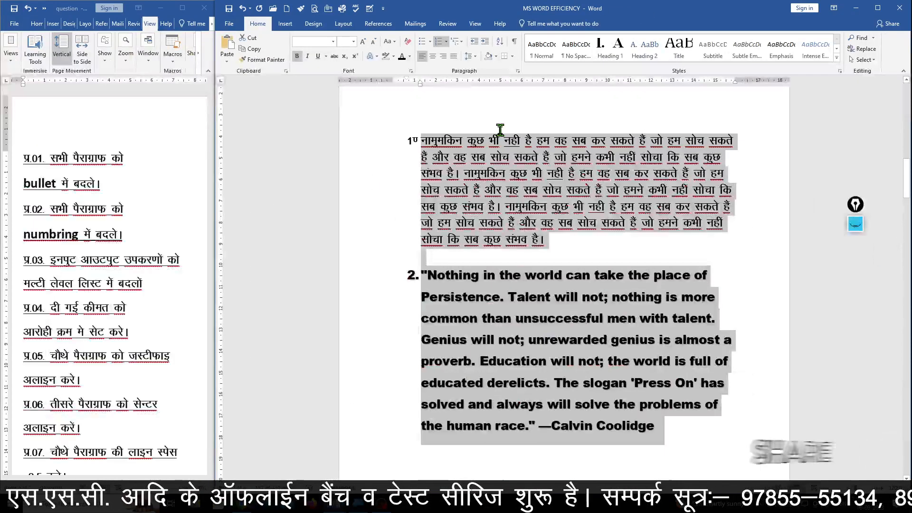
pyautogui.click(416, 140)
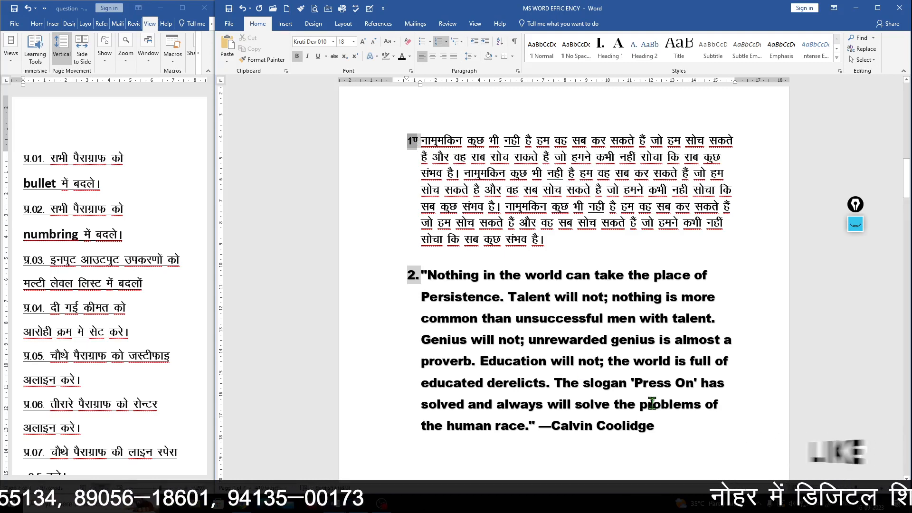
# - Add a new paragraph after the English quote and remove its automatic list number
pyautogui.click(666, 426)
pyautogui.press('Return')
pyautogui.scroll(-2, 533, 436)
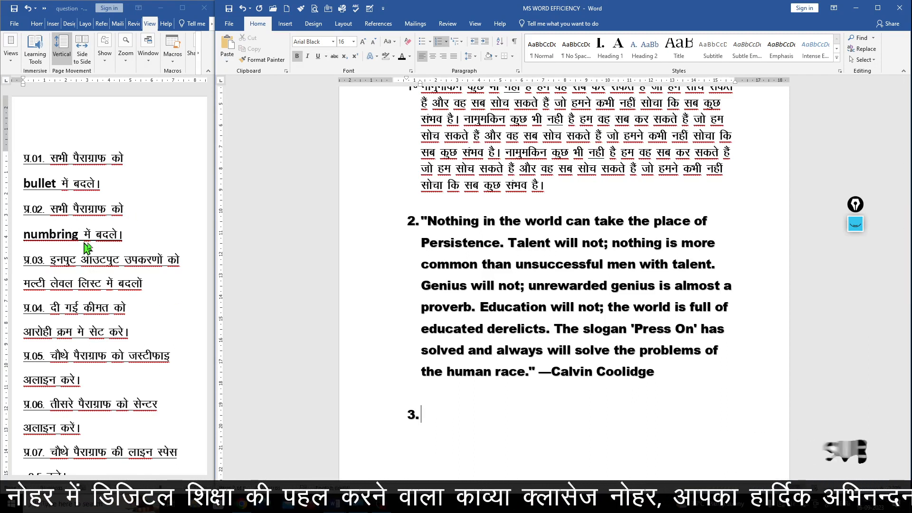
pyautogui.click(449, 422)
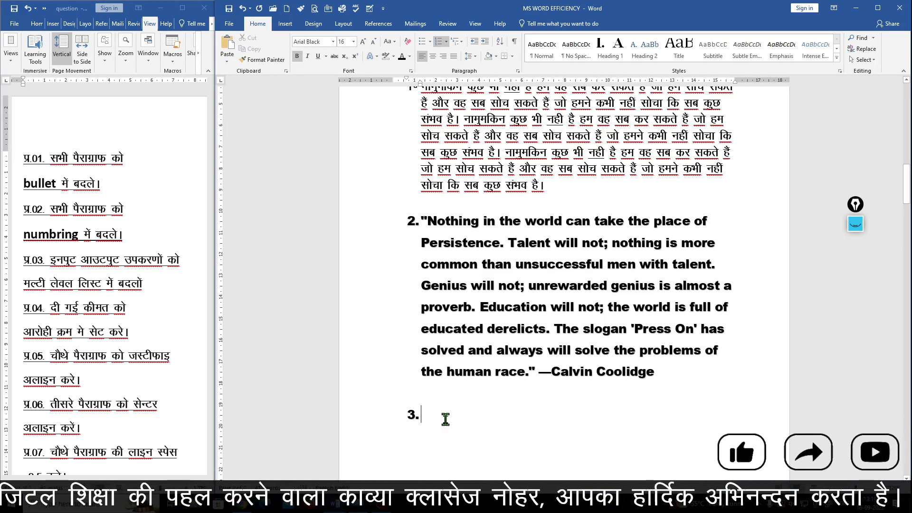
pyautogui.press('BackSpace')
pyautogui.scroll(-3, 564, 340)
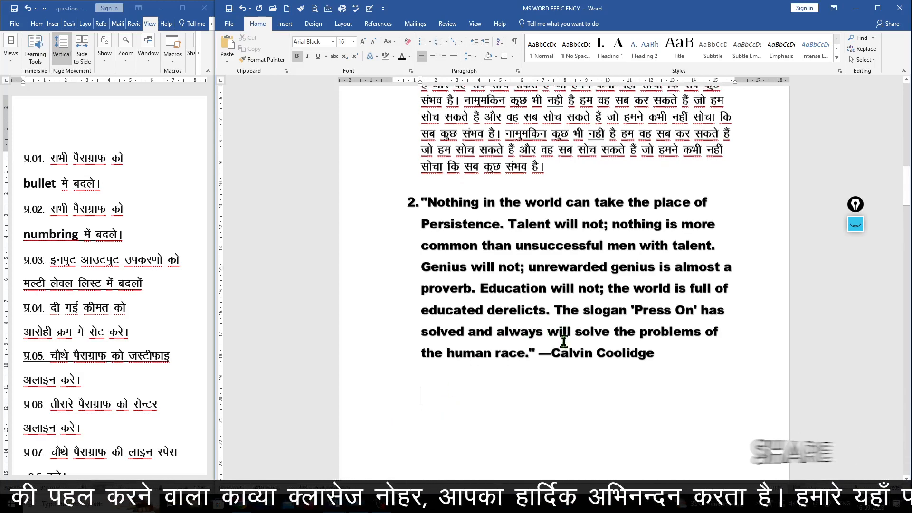
pyautogui.scroll(5, 545, 329)
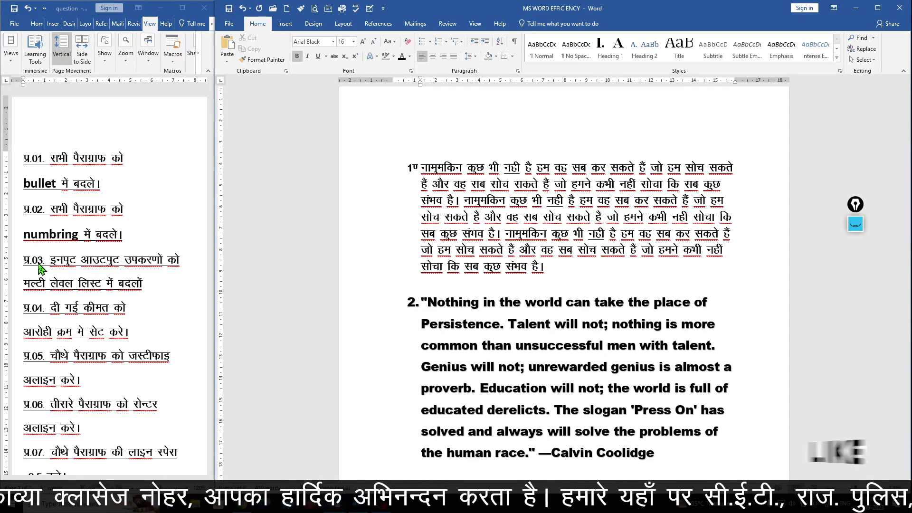
# - Read question 3 in the question document and color the Hardware entry of the device list red
pyautogui.click(69, 260)
pyautogui.moveTo(39, 257); pyautogui.dragTo(145, 285)
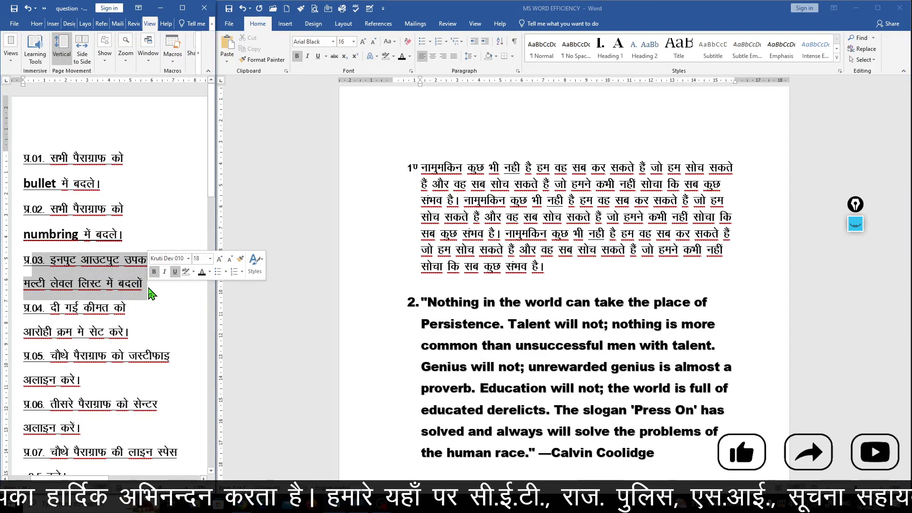
pyautogui.click(157, 292)
pyautogui.scroll(-7, 570, 332)
pyautogui.scroll(-8, 545, 264)
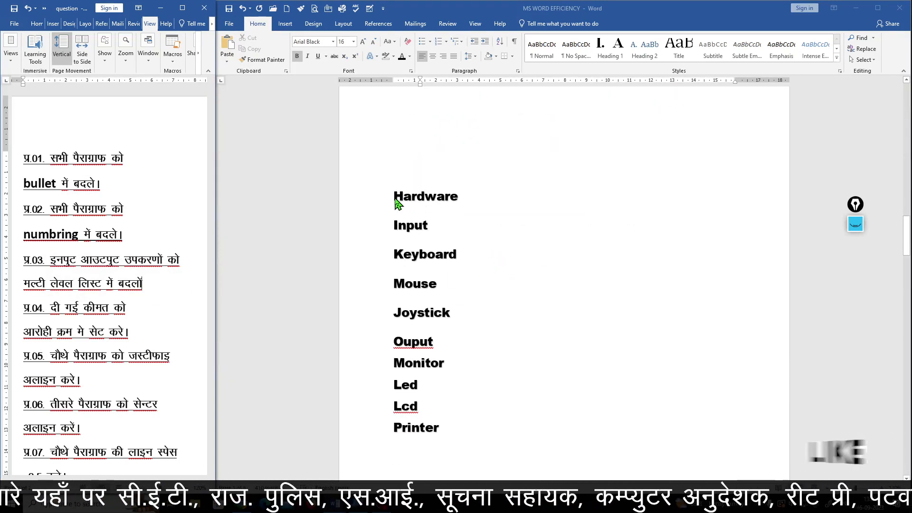
pyautogui.click(458, 198)
pyautogui.tripleClick(449, 196)
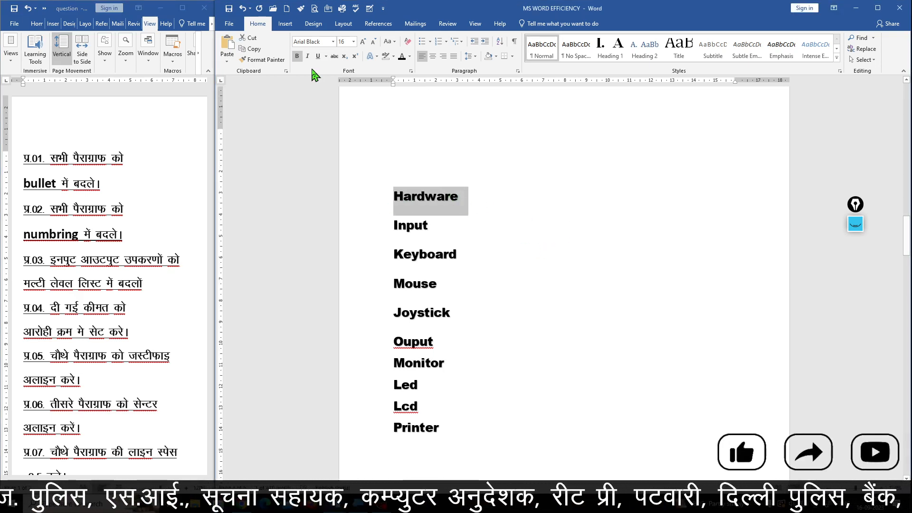
pyautogui.click(409, 57)
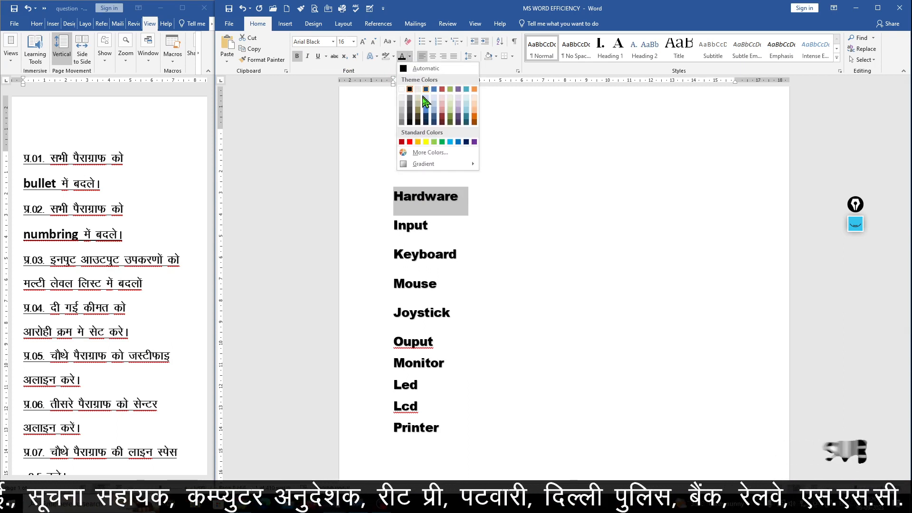
pyautogui.click(411, 141)
pyautogui.click(475, 200)
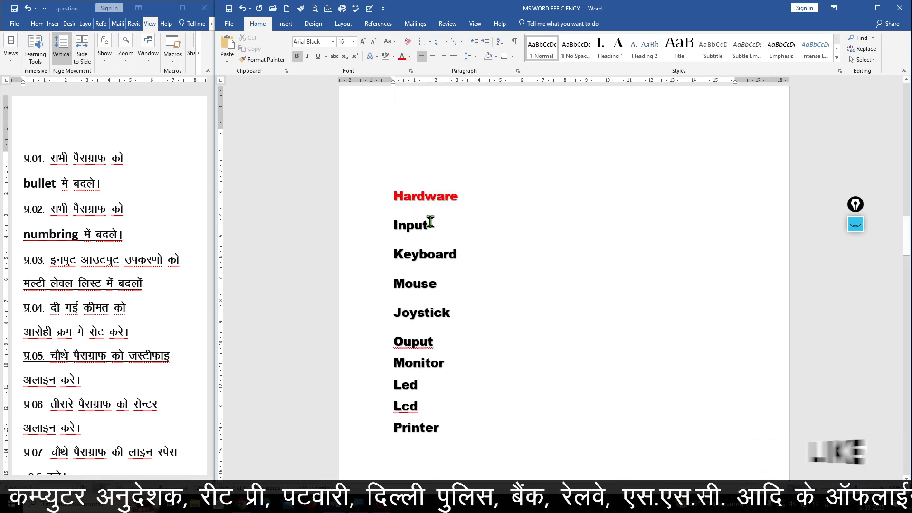
pyautogui.moveTo(389, 221); pyautogui.dragTo(429, 223)
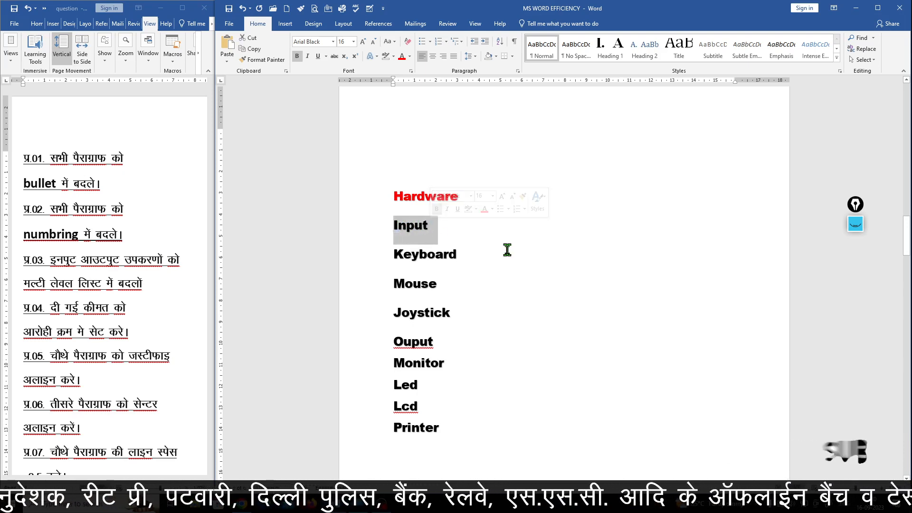
pyautogui.moveTo(392, 342); pyautogui.dragTo(438, 341)
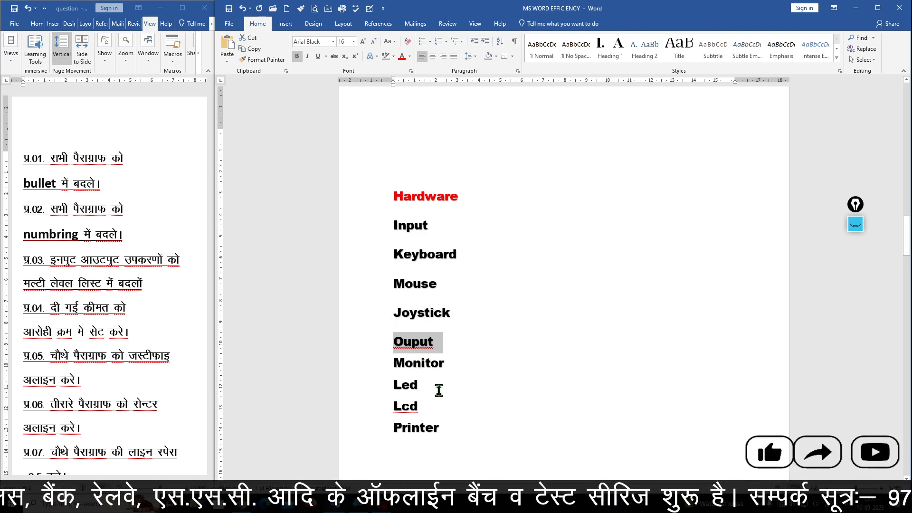
pyautogui.click(468, 369)
pyautogui.scroll(-2, 472, 313)
pyautogui.scroll(3, 477, 312)
pyautogui.scroll(-3, 473, 314)
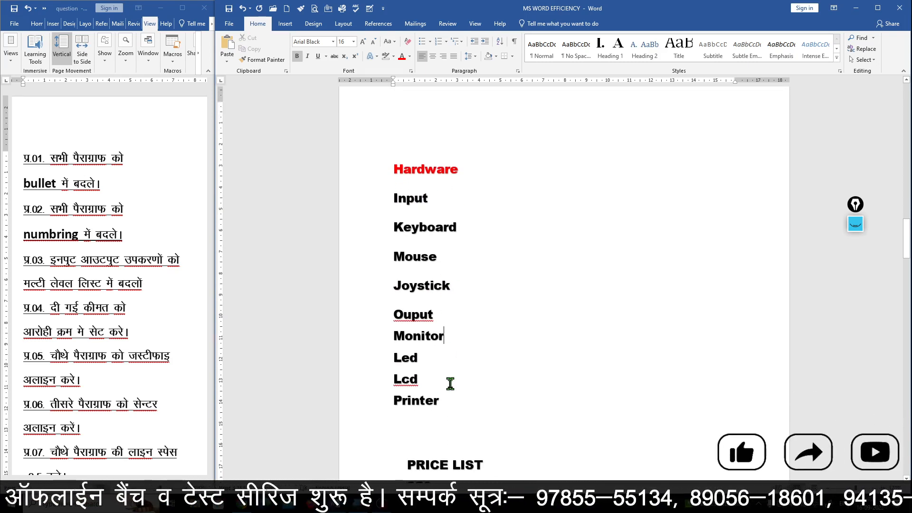
# - Apply the 1) a) i) multilevel list format to the device list from Hardware through Printer
pyautogui.moveTo(445, 403); pyautogui.dragTo(394, 174)
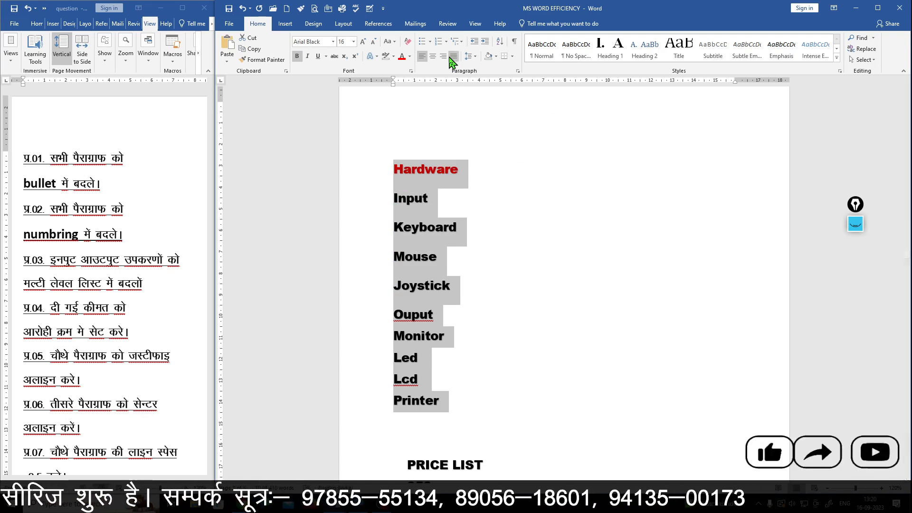
pyautogui.click(463, 45)
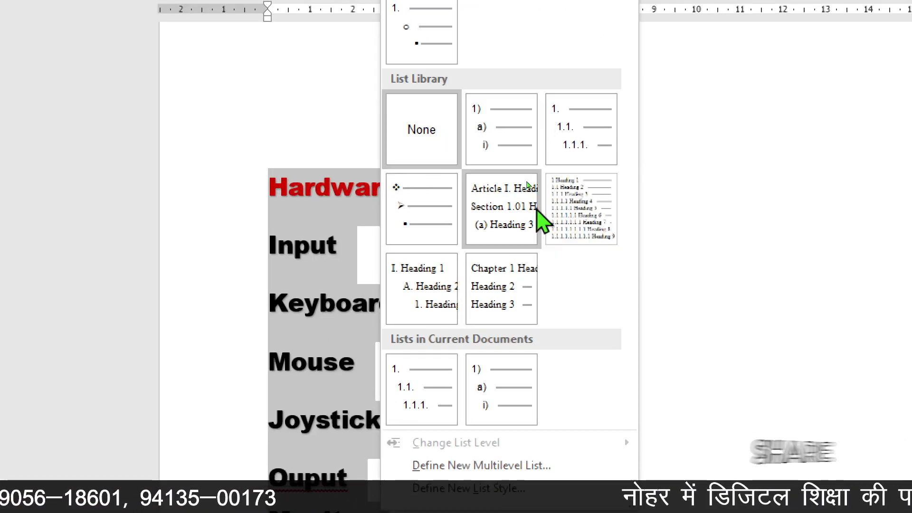
pyautogui.click(496, 128)
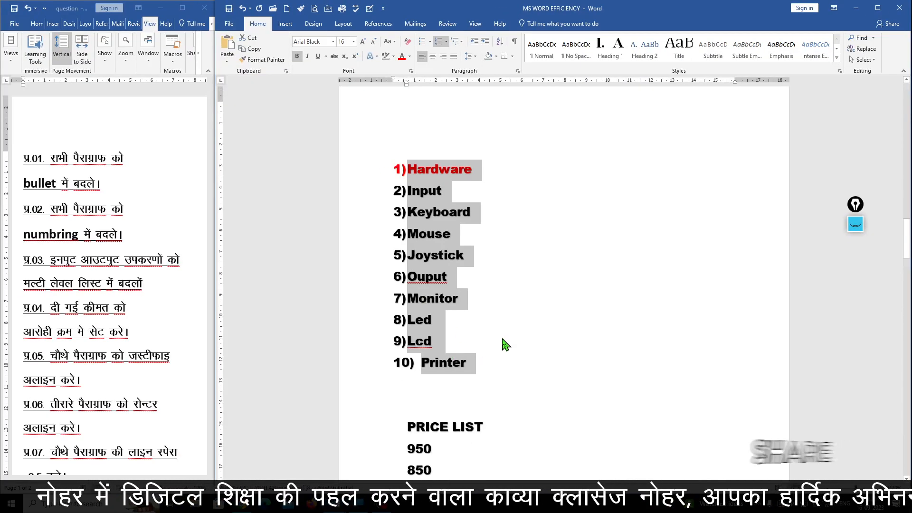
pyautogui.click(493, 365)
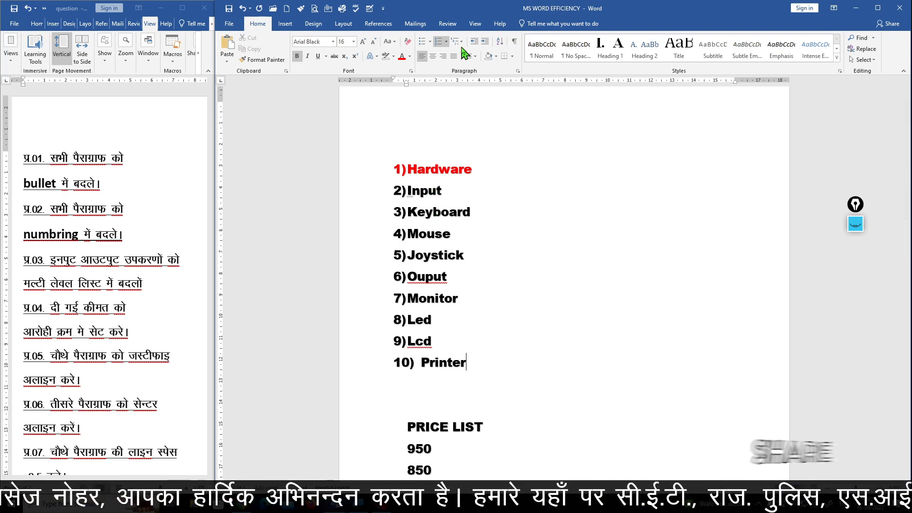
# - Demote Input to the second list level and Keyboard, Mouse and Joystick to the third level
pyautogui.click(408, 192)
pyautogui.click(407, 193)
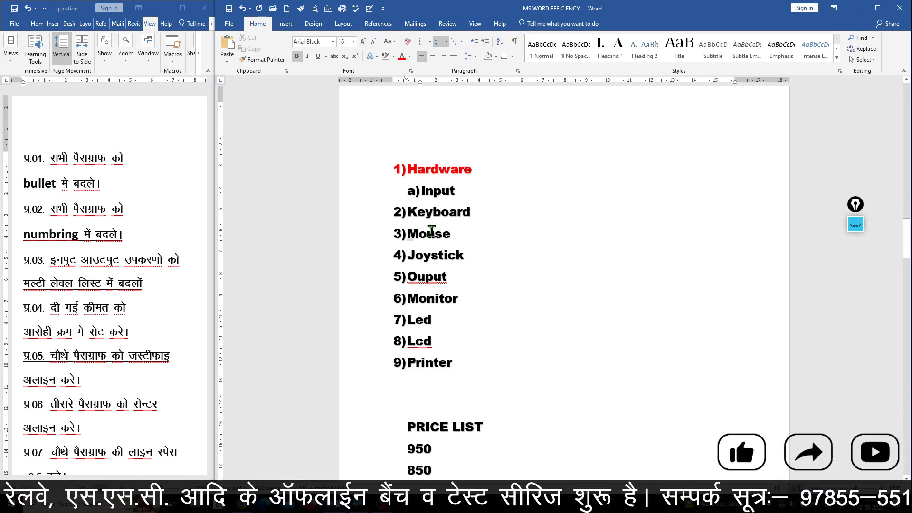
pyautogui.moveTo(470, 255); pyautogui.dragTo(408, 212)
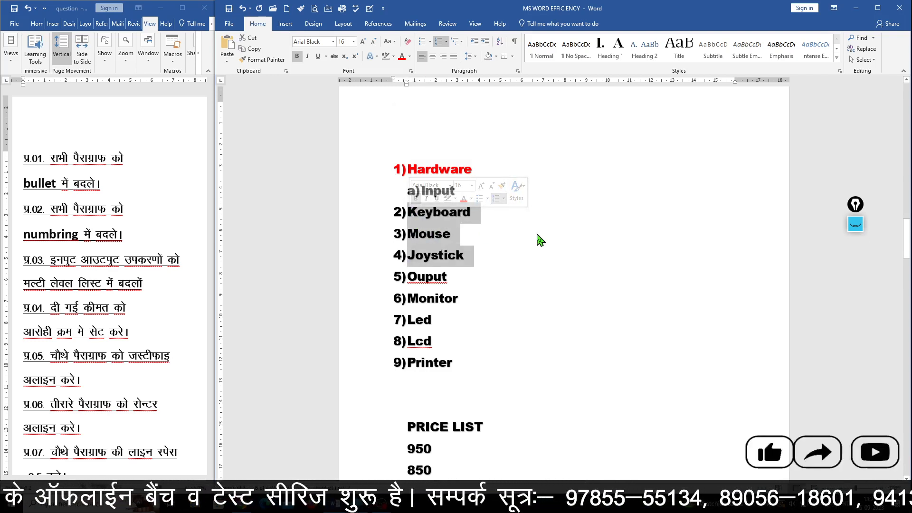
pyautogui.click(485, 42)
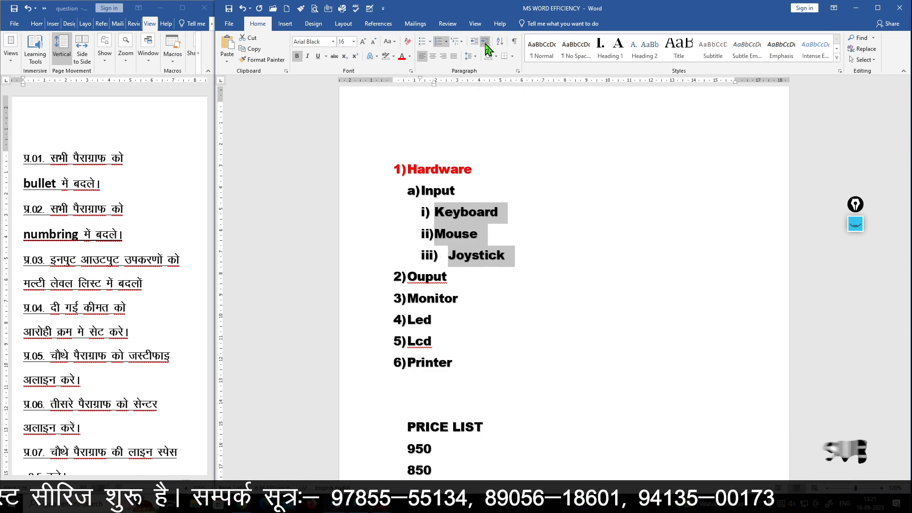
# - Demote the Ouput entry of the device list to the second list level
pyautogui.click(519, 255)
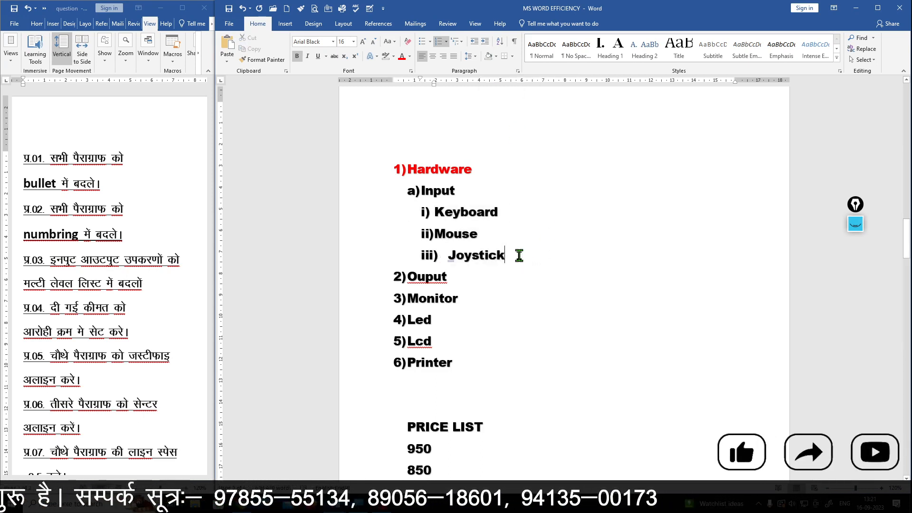
pyautogui.moveTo(519, 255); pyautogui.dragTo(399, 180)
pyautogui.click(638, 207)
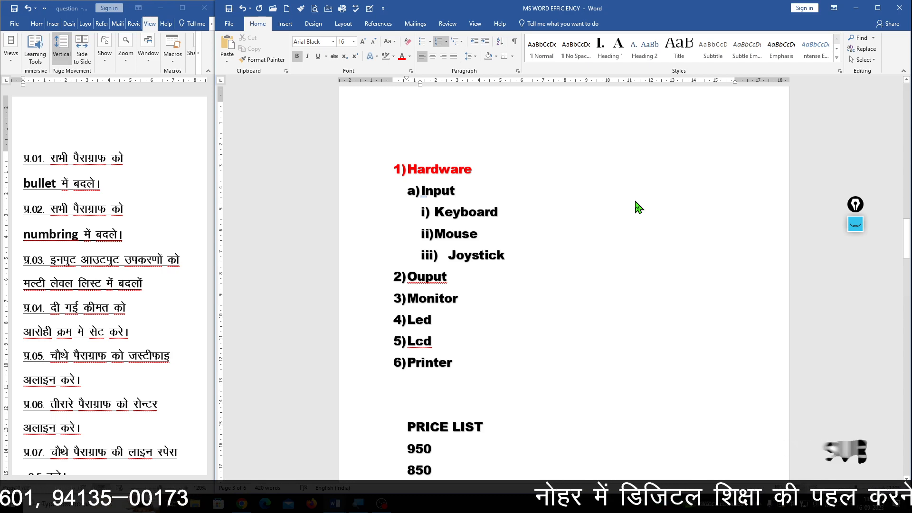
pyautogui.click(408, 277)
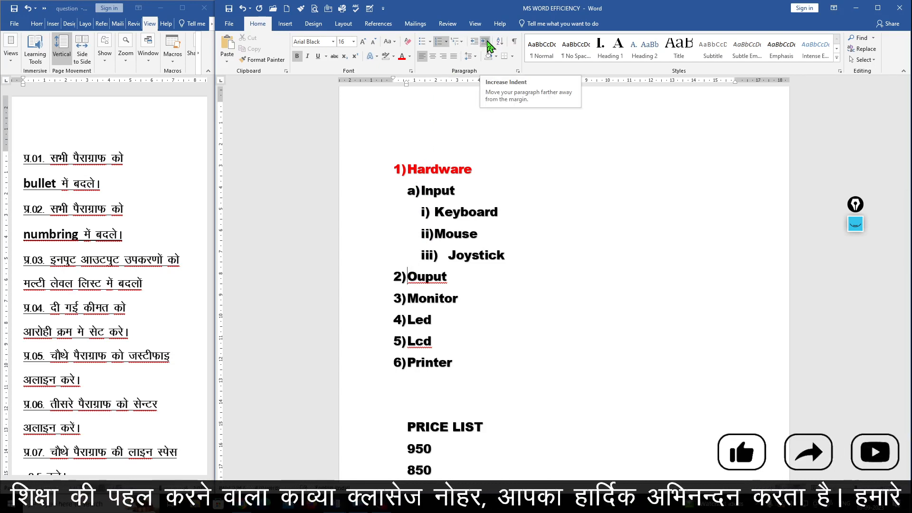
pyautogui.click(488, 46)
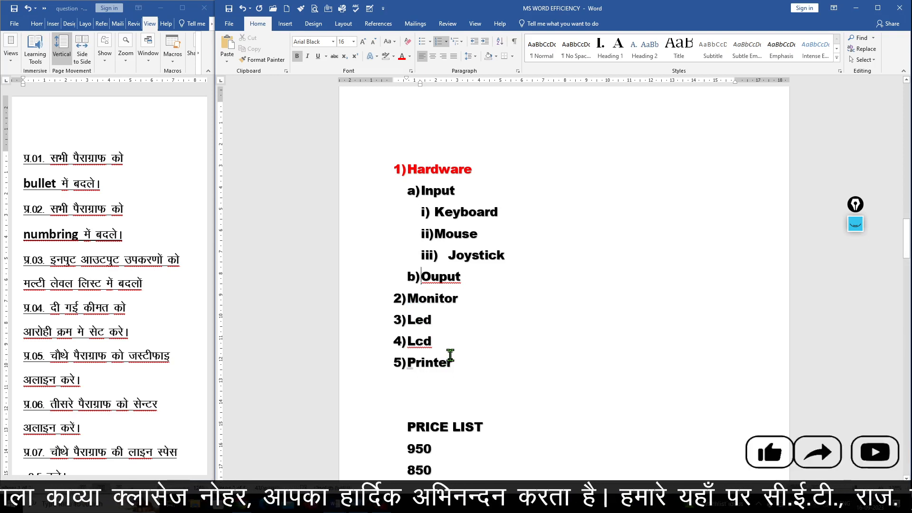
# - Demote Monitor, Led, Lcd and Printer to the third list level under Ouput
pyautogui.moveTo(454, 362); pyautogui.dragTo(403, 298)
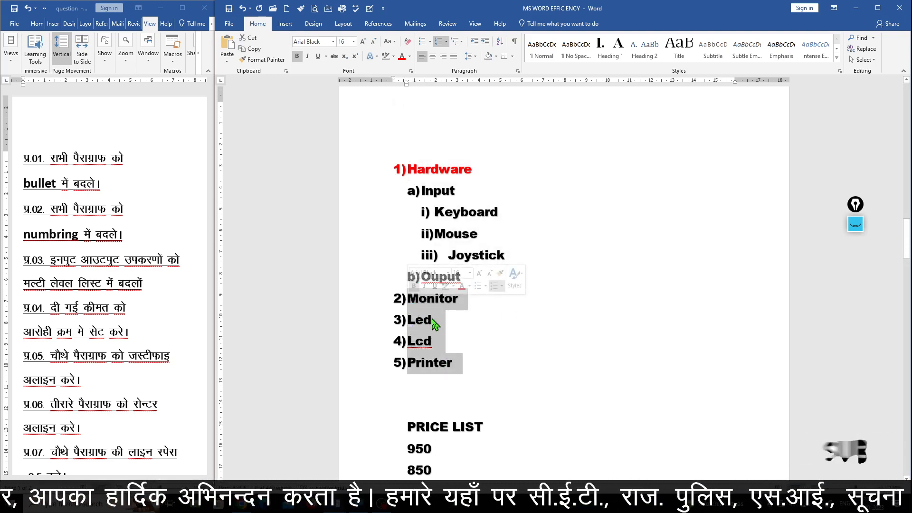
pyautogui.click(487, 47)
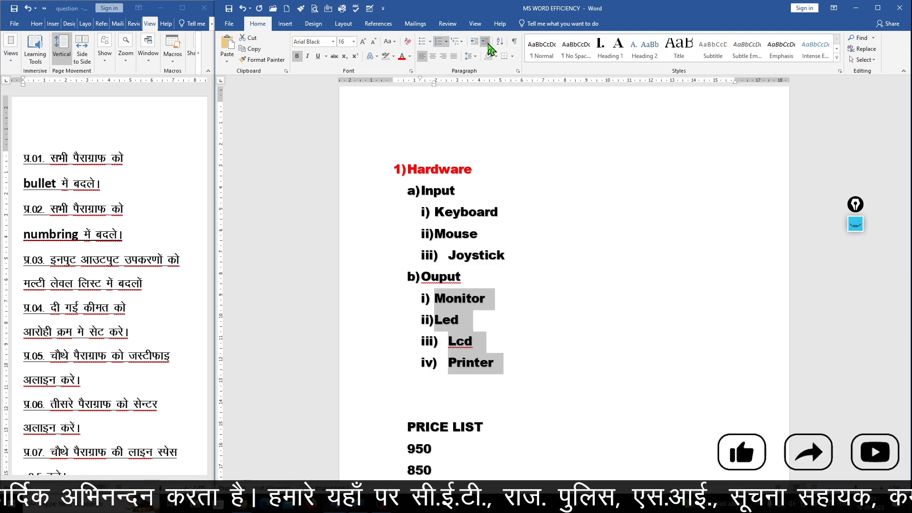
pyautogui.click(515, 361)
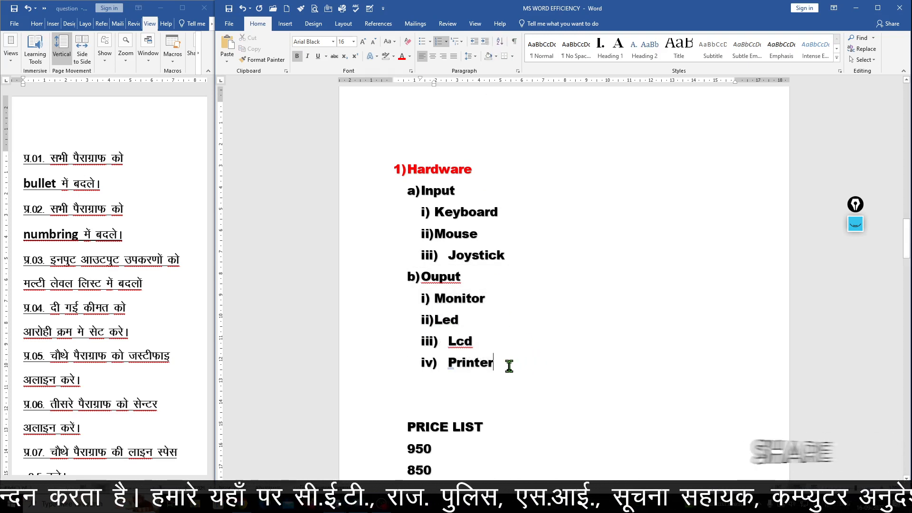
pyautogui.keyDown('shift'); pyautogui.click(399, 190); pyautogui.keyUp('shift')
pyautogui.click(662, 326)
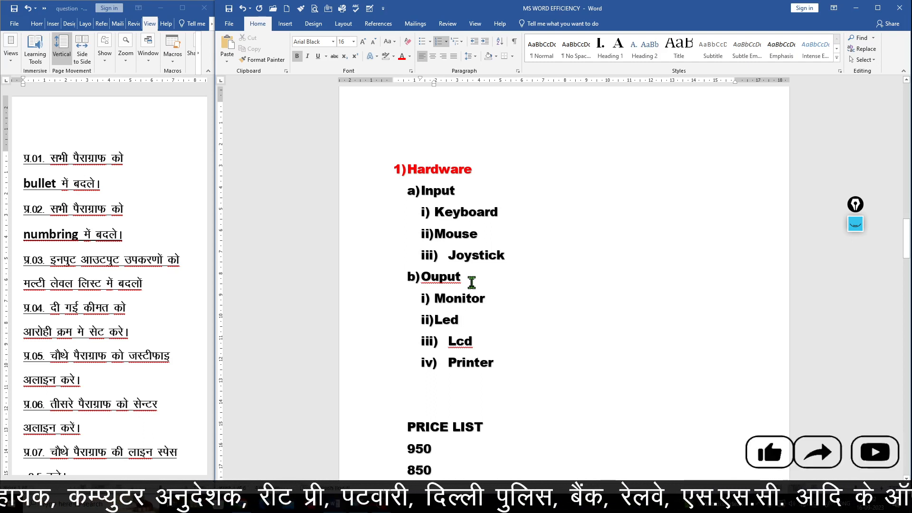
# - Read question 4 in the question document and examine the sort type options with the whole exercise document selected, without sorting
pyautogui.click(55, 262)
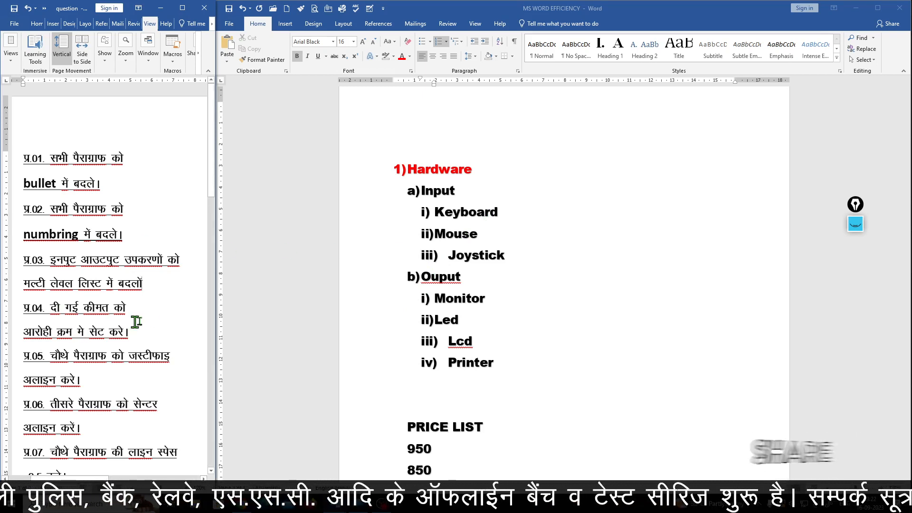
pyautogui.scroll(-4, 489, 281)
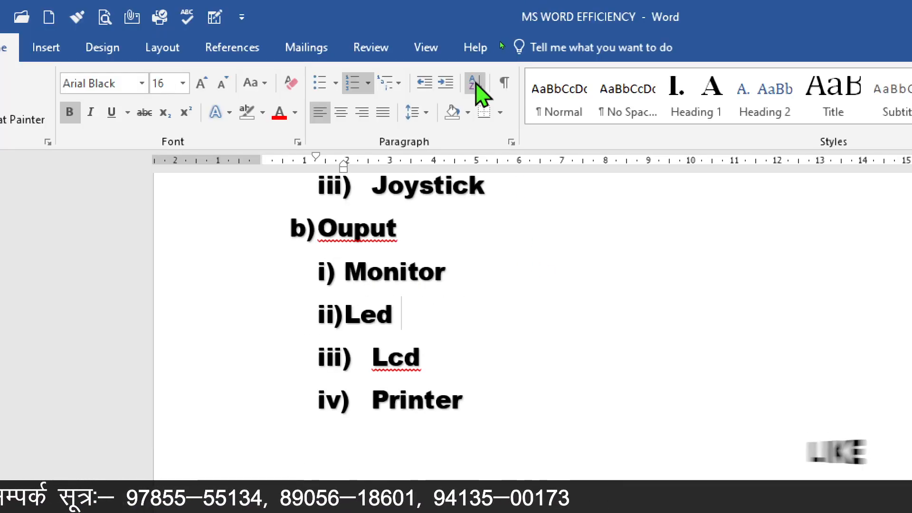
pyautogui.hotkey('ctrl', 'a')
pyautogui.click(474, 83)
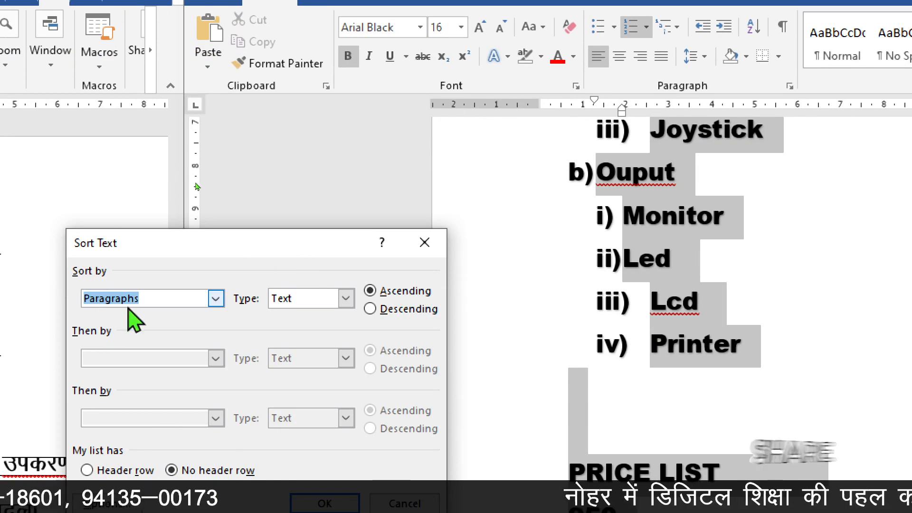
pyautogui.click(346, 299)
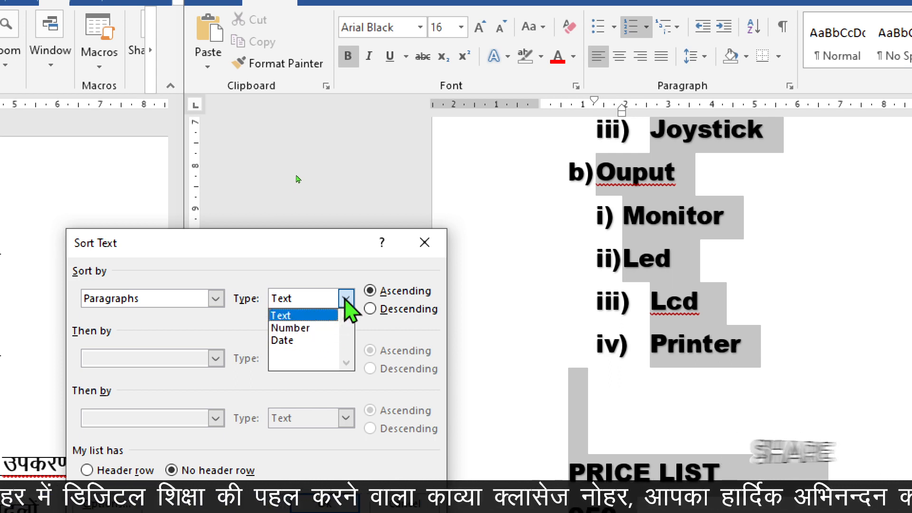
pyautogui.click(426, 244)
pyautogui.click(430, 244)
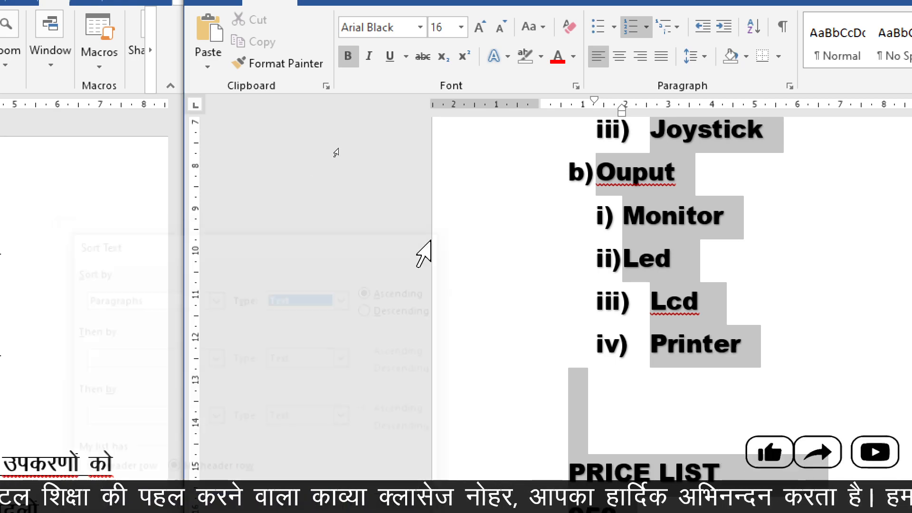
pyautogui.click(447, 254)
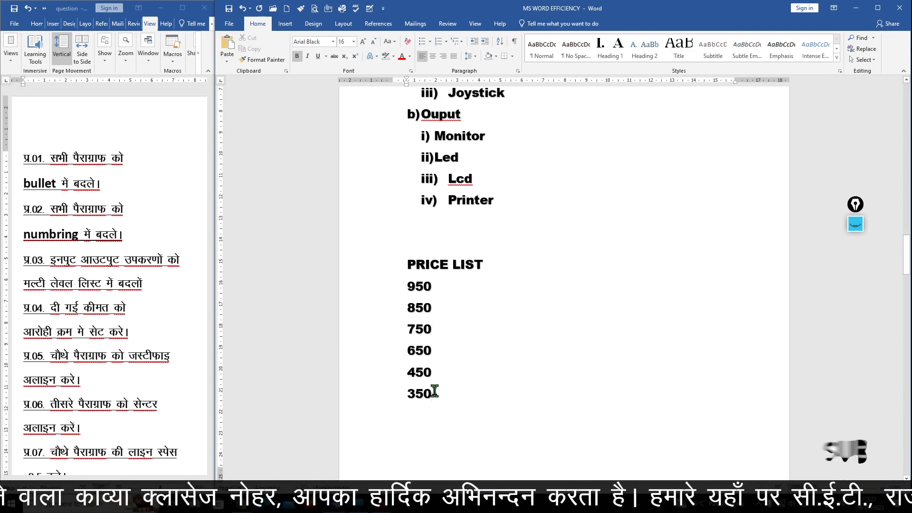
# - Sort the prices under PRICE LIST by paragraphs as numbers in ascending order
pyautogui.moveTo(439, 395); pyautogui.dragTo(401, 322)
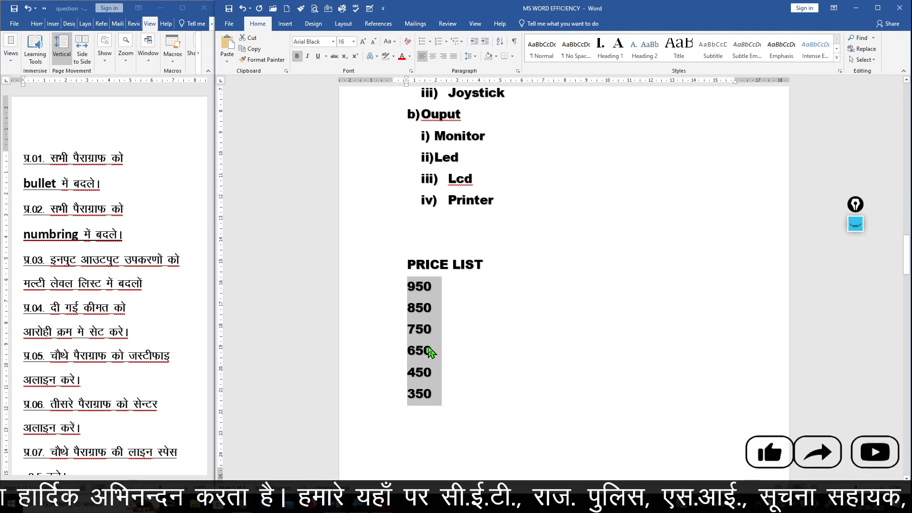
pyautogui.click(501, 43)
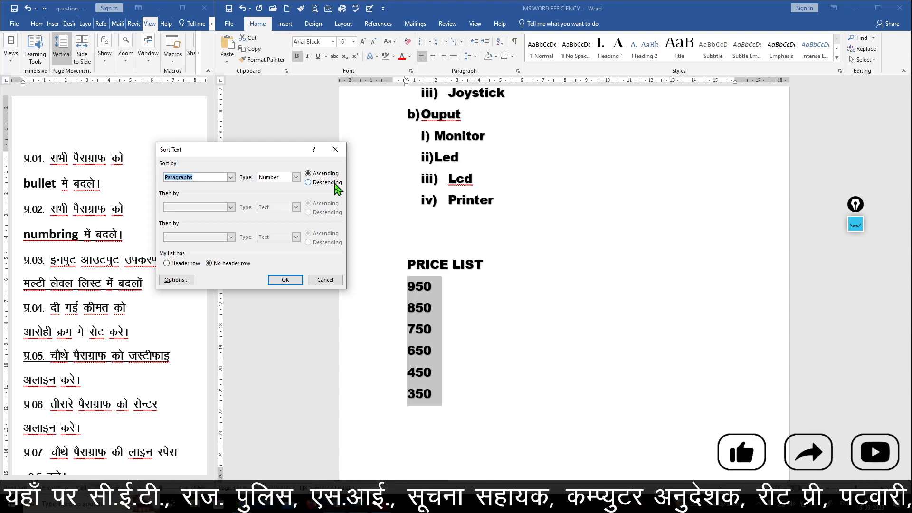
pyautogui.click(285, 280)
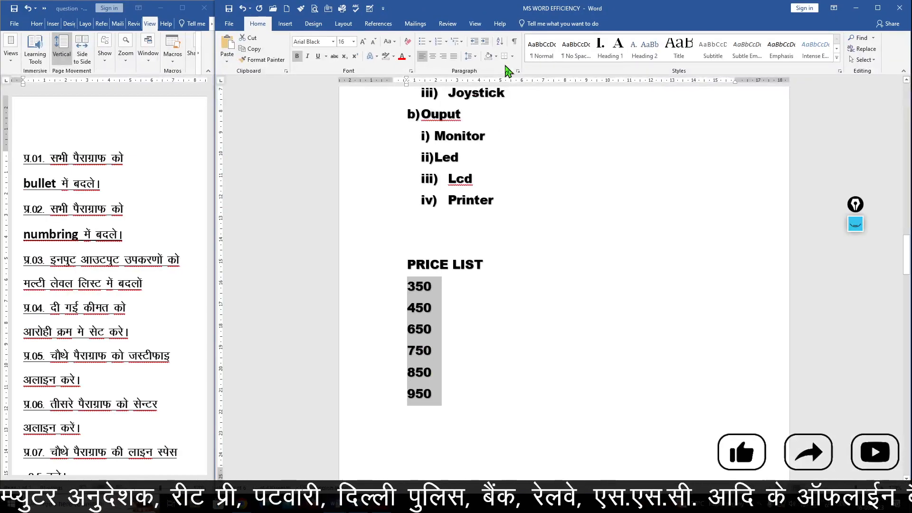
# - Sort the prices under PRICE LIST as numbers in descending order
pyautogui.click(498, 43)
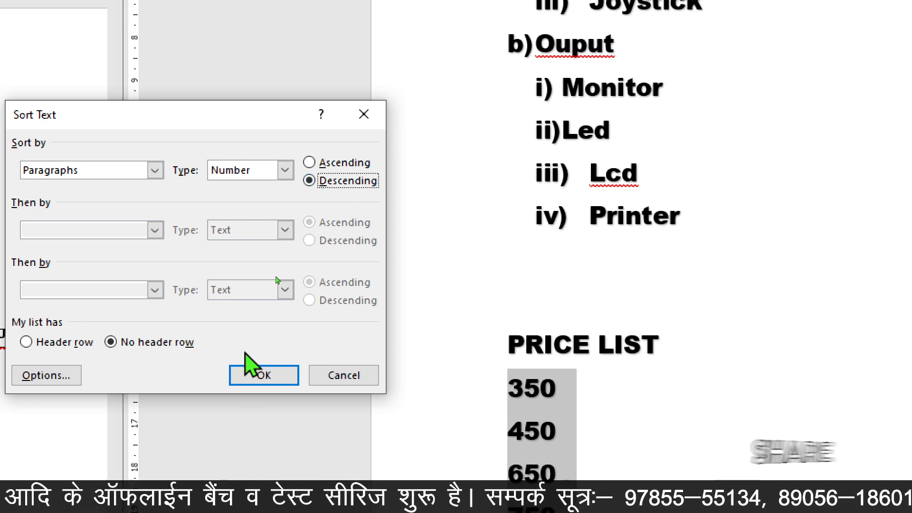
pyautogui.click(257, 378)
pyautogui.scroll(-1, 468, 340)
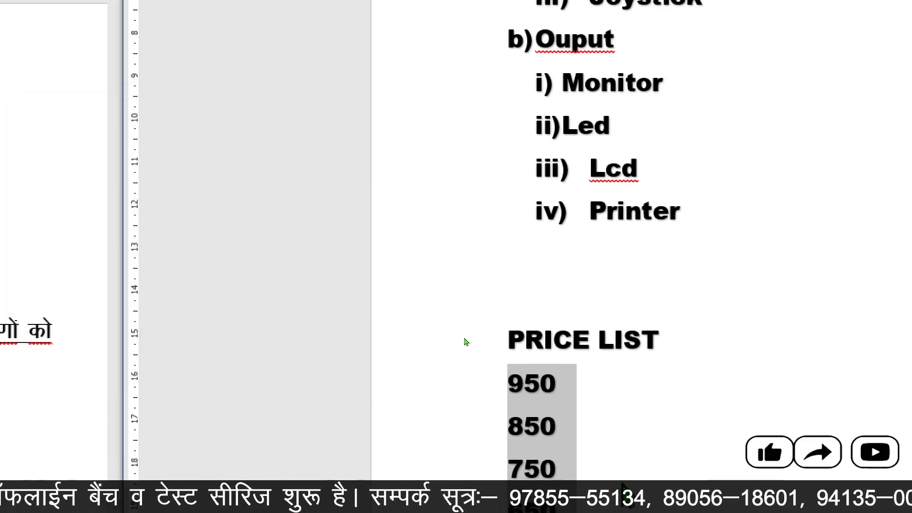
pyautogui.scroll(-4, 465, 353)
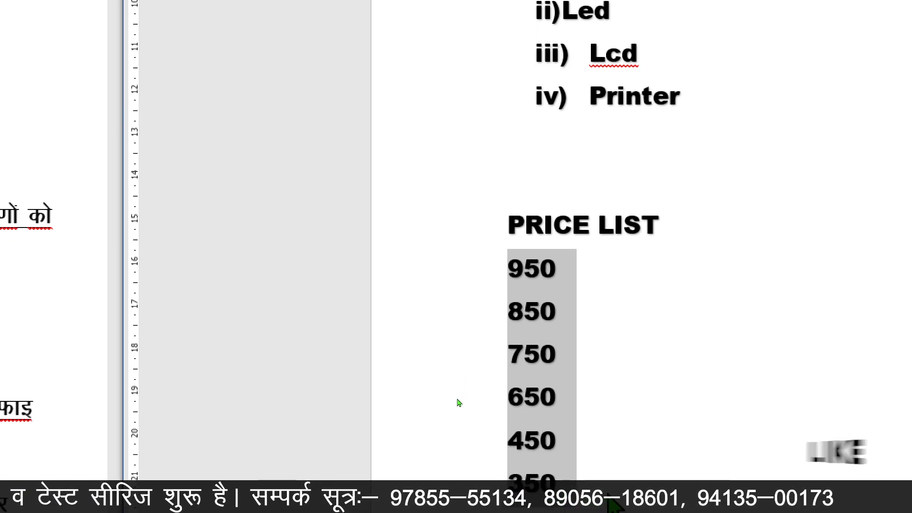
pyautogui.scroll(-1, 458, 408)
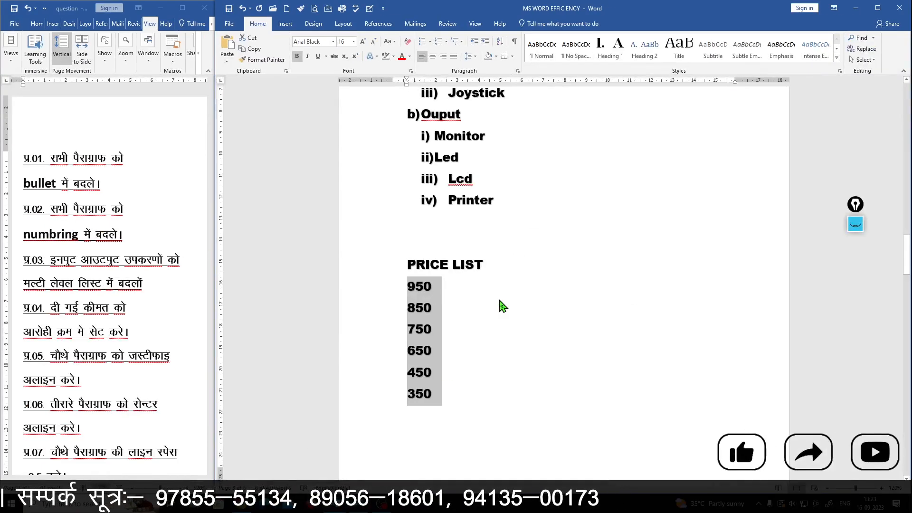
pyautogui.click(485, 367)
# - Sort the entries under PARTS OF COMPUTERS by paragraphs as text in descending order
pyautogui.scroll(-2, 512, 307)
pyautogui.scroll(-10, 511, 306)
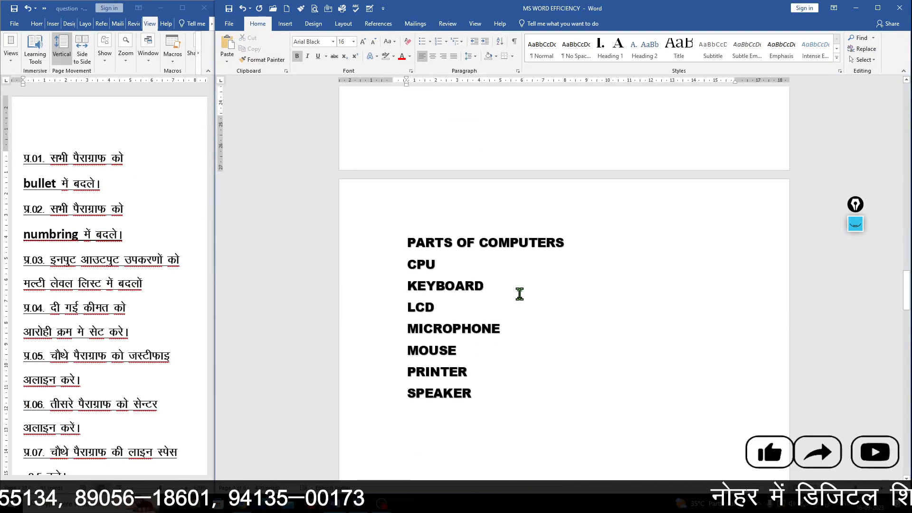
pyautogui.scroll(-1, 515, 295)
pyautogui.moveTo(481, 363); pyautogui.dragTo(407, 245)
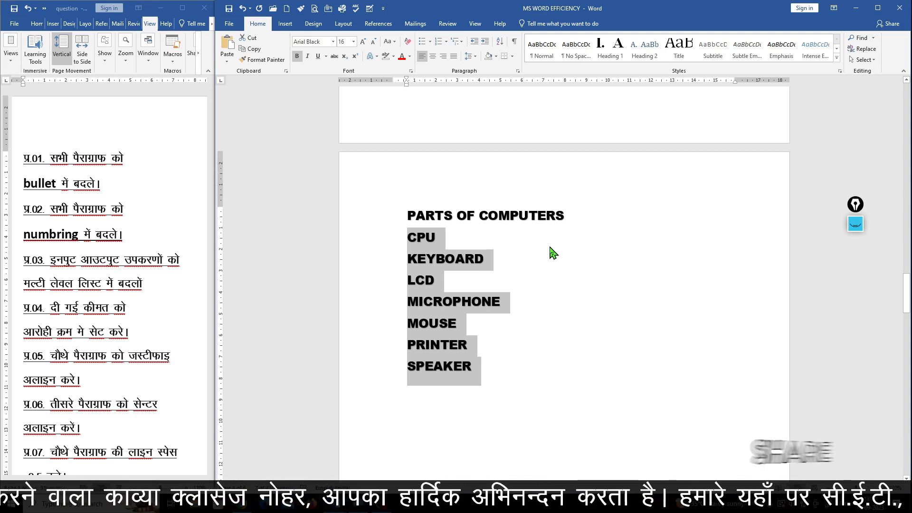
pyautogui.click(500, 42)
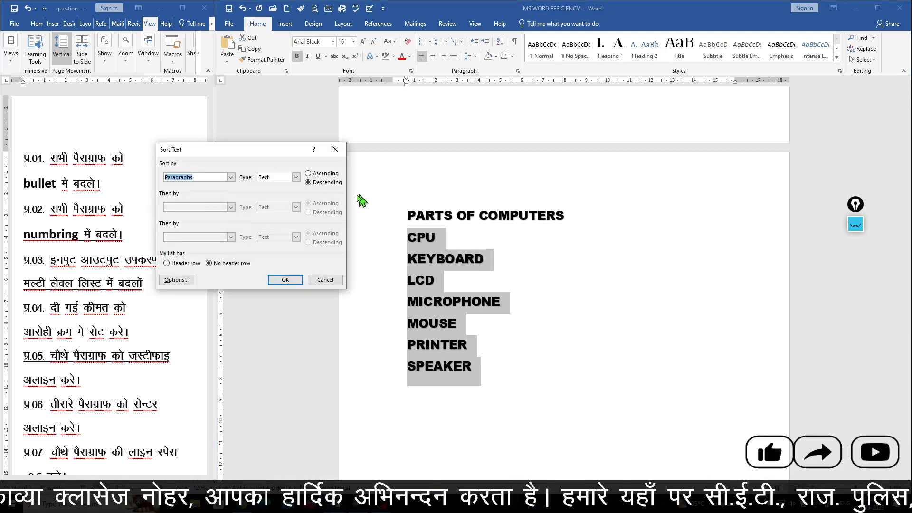
pyautogui.click(319, 182)
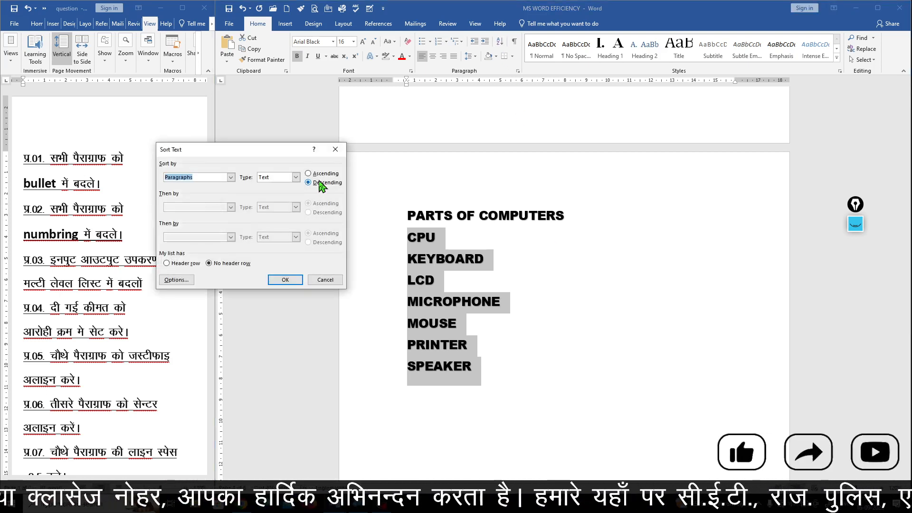
pyautogui.click(285, 280)
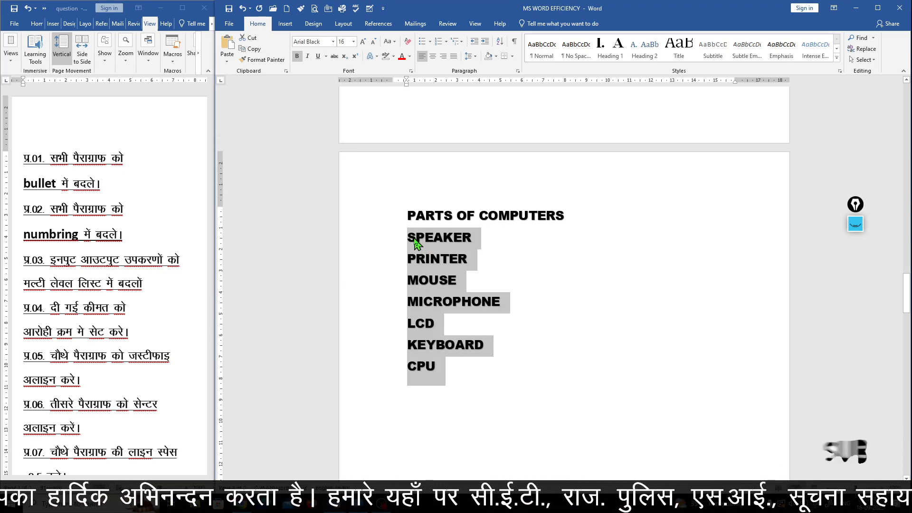
pyautogui.click(458, 237)
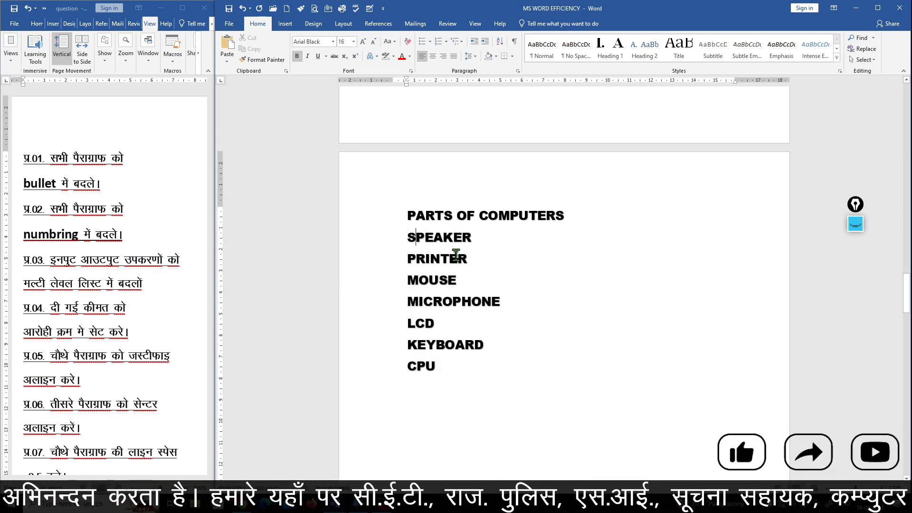
# - Sort the PARTS OF COMPUTERS entries as text in ascending order
pyautogui.tripleClick(427, 370)
pyautogui.click(444, 372)
pyautogui.moveTo(441, 370); pyautogui.dragTo(407, 236)
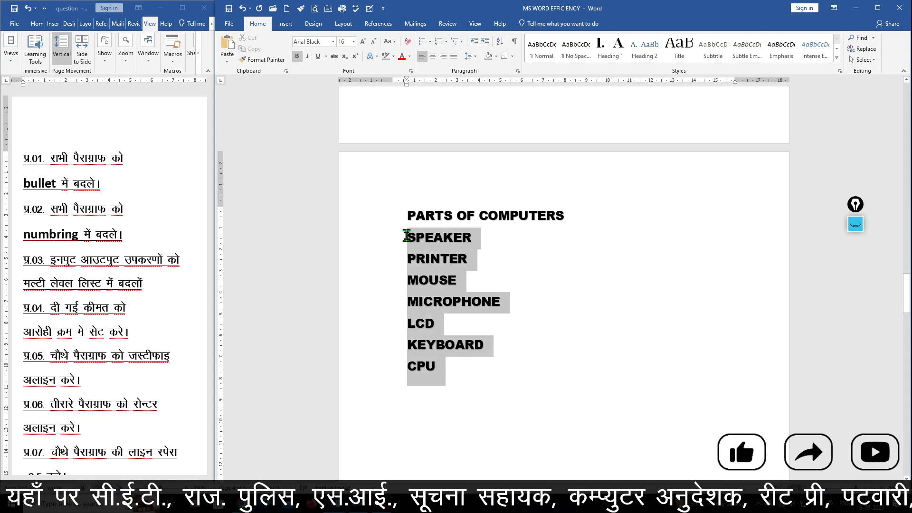
pyautogui.click(500, 42)
pyautogui.click(309, 173)
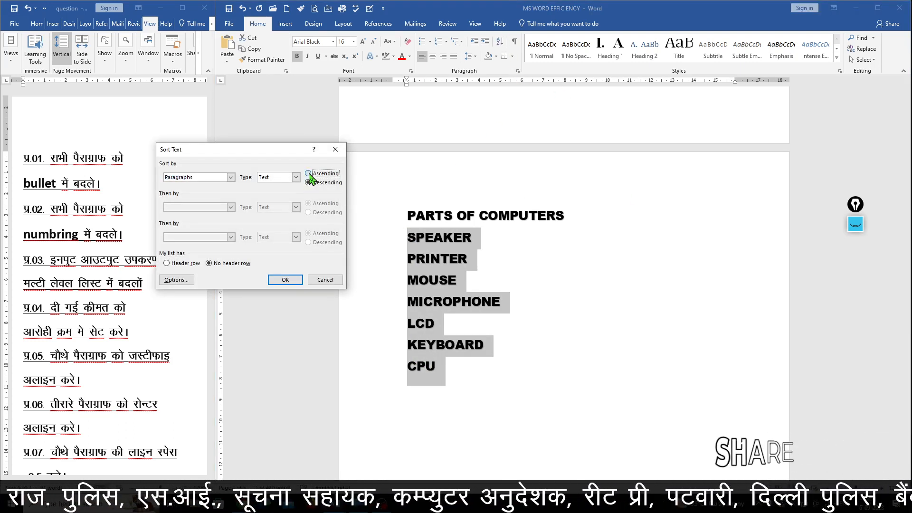
pyautogui.click(287, 280)
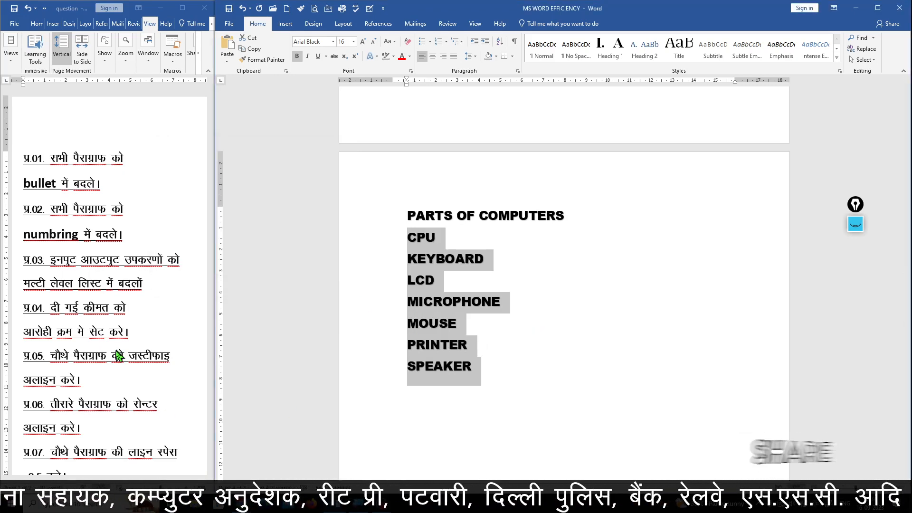
# - Remove the numbering from the Hindi paragraph and the "Nothing in the world" quotation
pyautogui.scroll(-2, 117, 357)
pyautogui.scroll(-1, 116, 357)
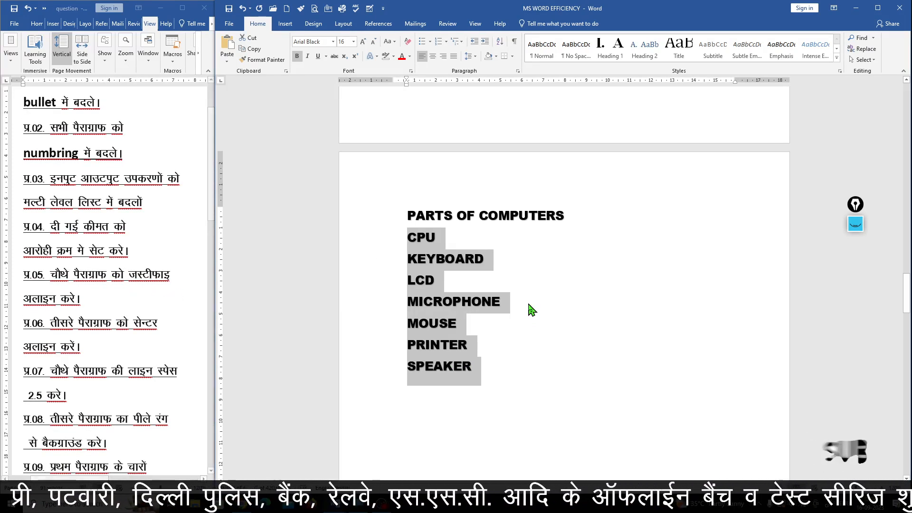
pyautogui.scroll(5, 529, 309)
pyautogui.scroll(10, 579, 265)
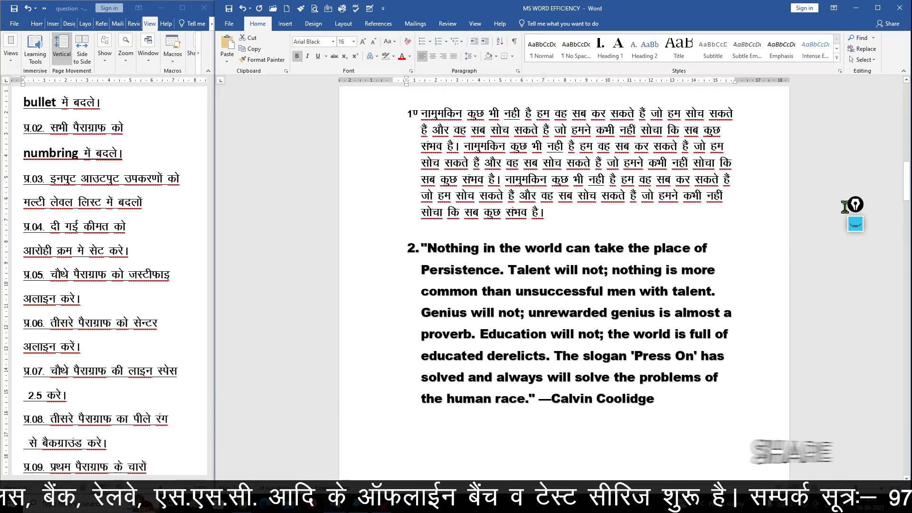
pyautogui.scroll(1, 566, 201)
pyautogui.scroll(1, 565, 201)
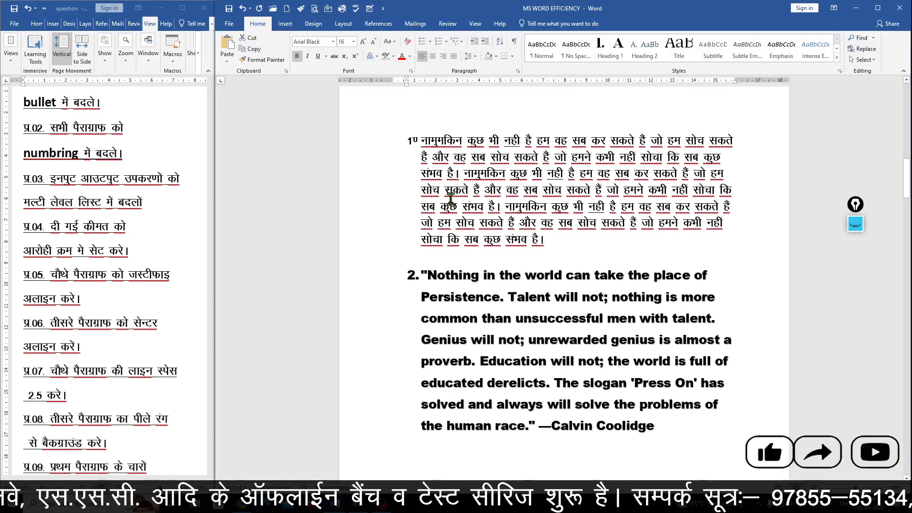
pyautogui.moveTo(663, 427); pyautogui.dragTo(370, 135)
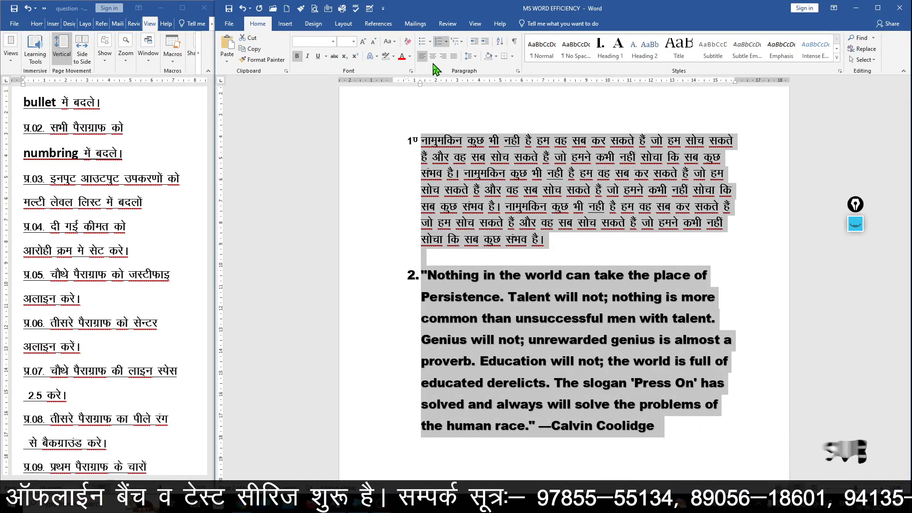
pyautogui.click(445, 43)
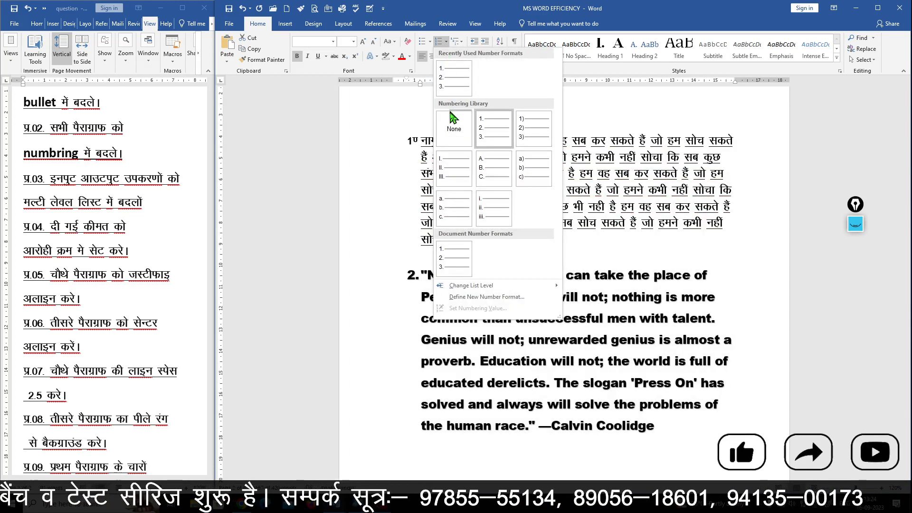
pyautogui.click(451, 121)
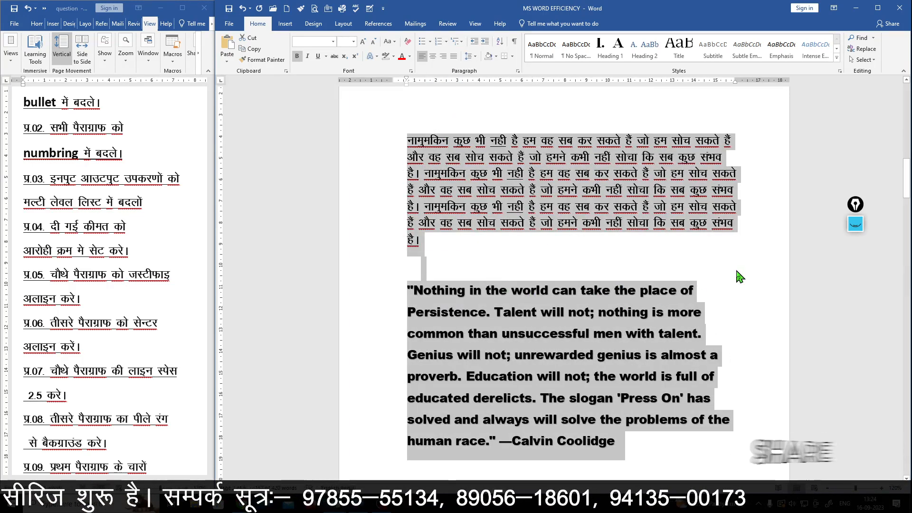
pyautogui.click(549, 258)
pyautogui.click(475, 177)
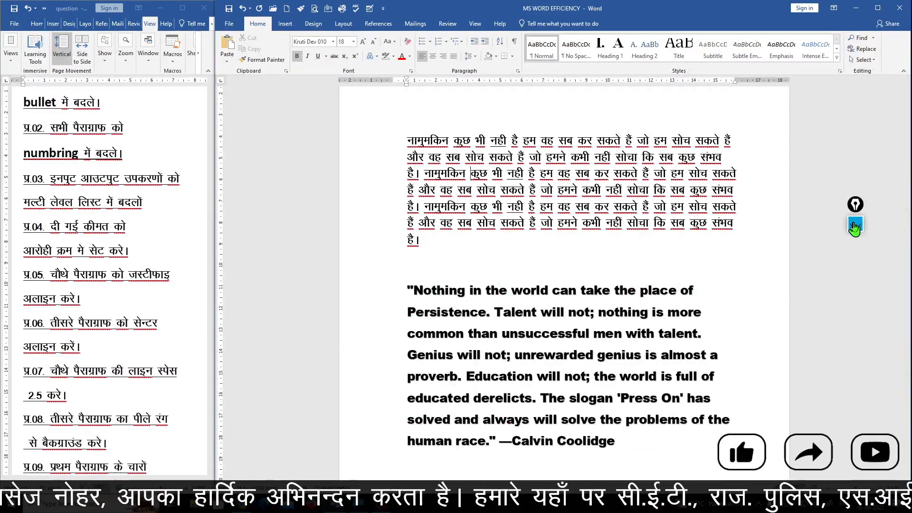
pyautogui.click(854, 223)
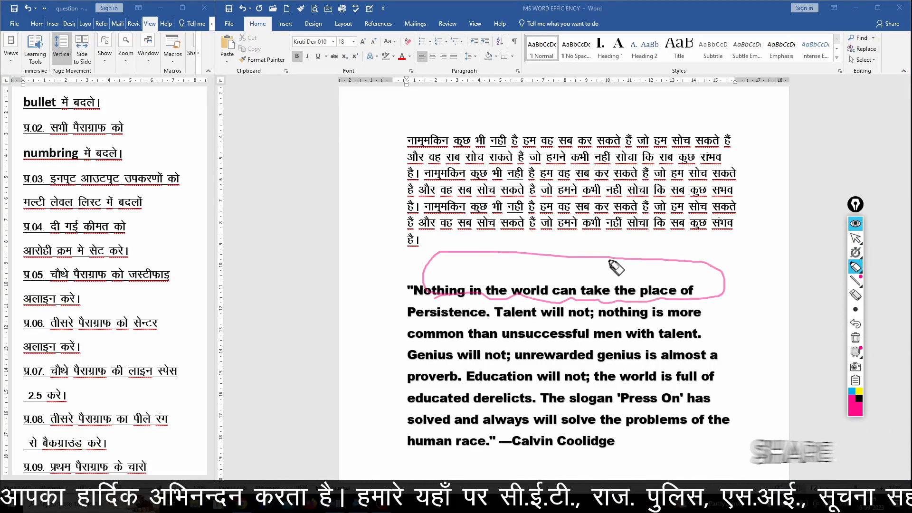
pyautogui.click(855, 267)
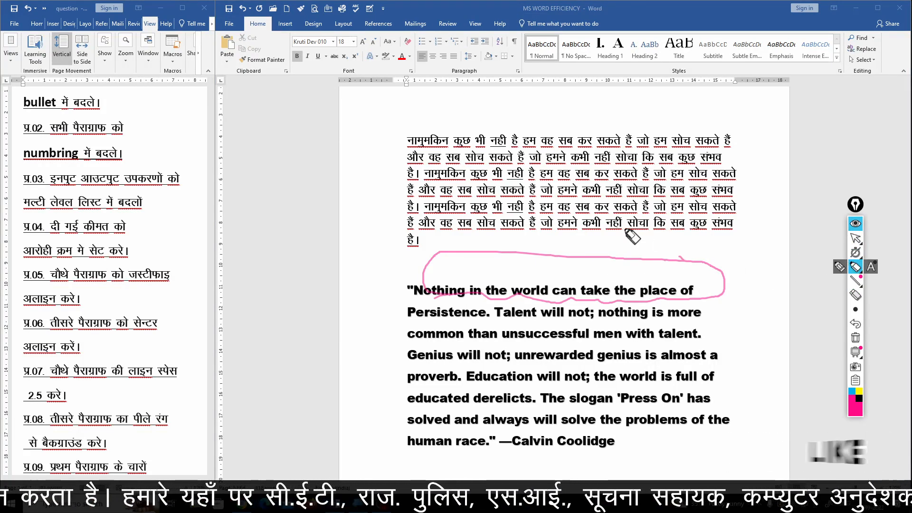
pyautogui.click(854, 298)
pyautogui.click(667, 265)
# - Annotate the Hindi paragraph's sides with L and R, trace the left margin, circle the Align Left command, and close the annotation overlay
pyautogui.moveTo(853, 270)
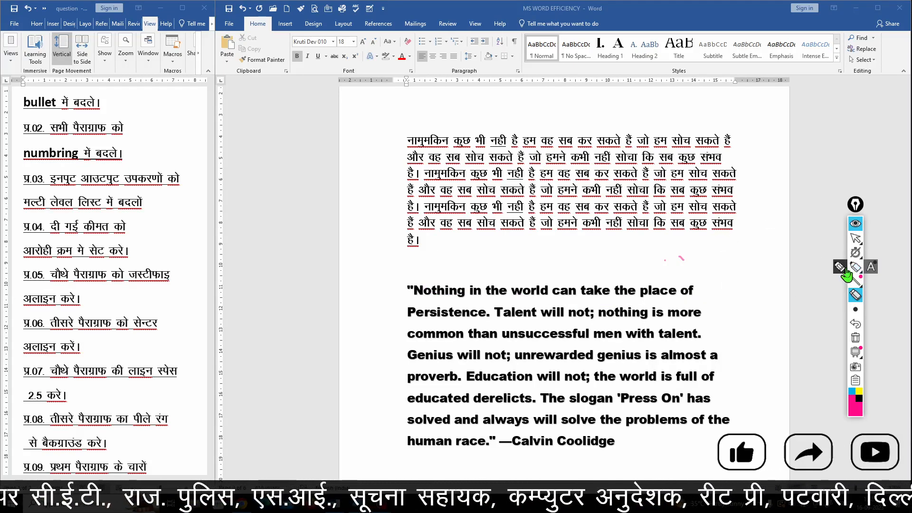
pyautogui.moveTo(370, 147); pyautogui.dragTo(373, 186)
pyautogui.moveTo(756, 158); pyautogui.dragTo(758, 212)
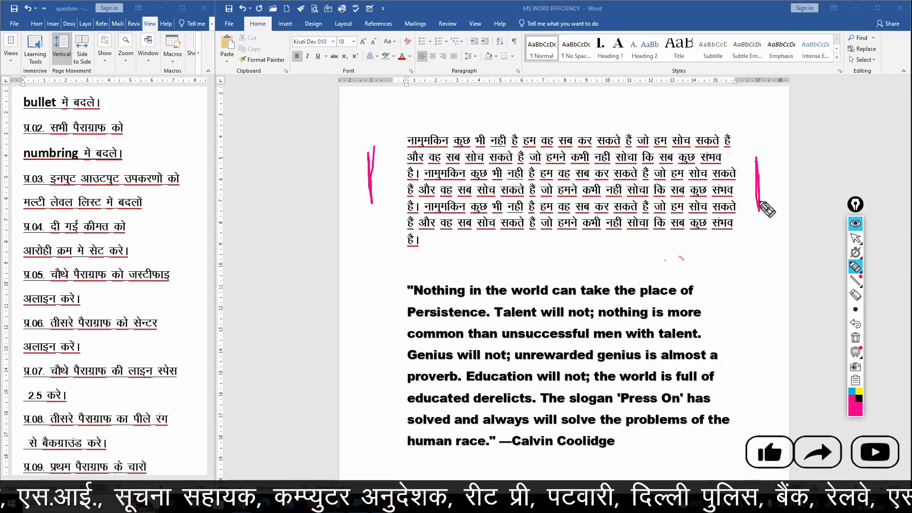
pyautogui.moveTo(359, 219); pyautogui.dragTo(375, 238)
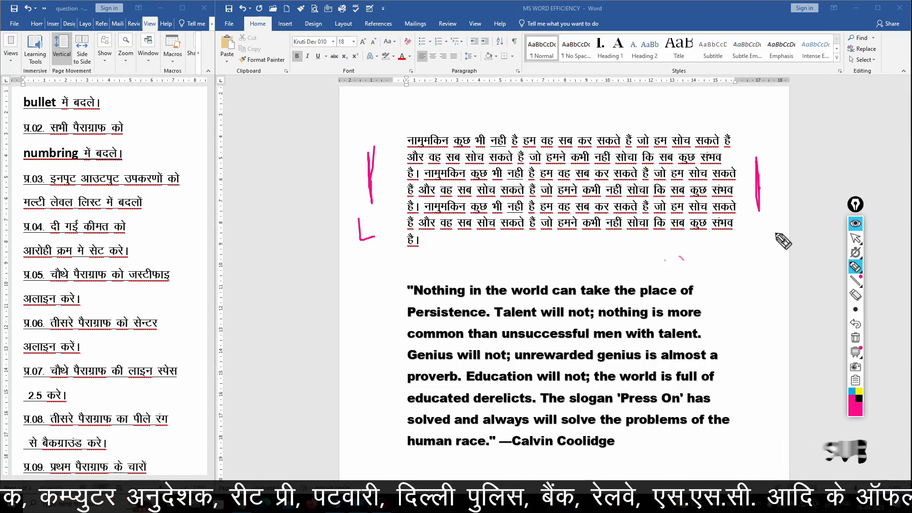
pyautogui.moveTo(760, 258)
pyautogui.mouseDown()
pyautogui.moveTo(763, 232)
pyautogui.moveTo(777, 259)
pyautogui.mouseUp()
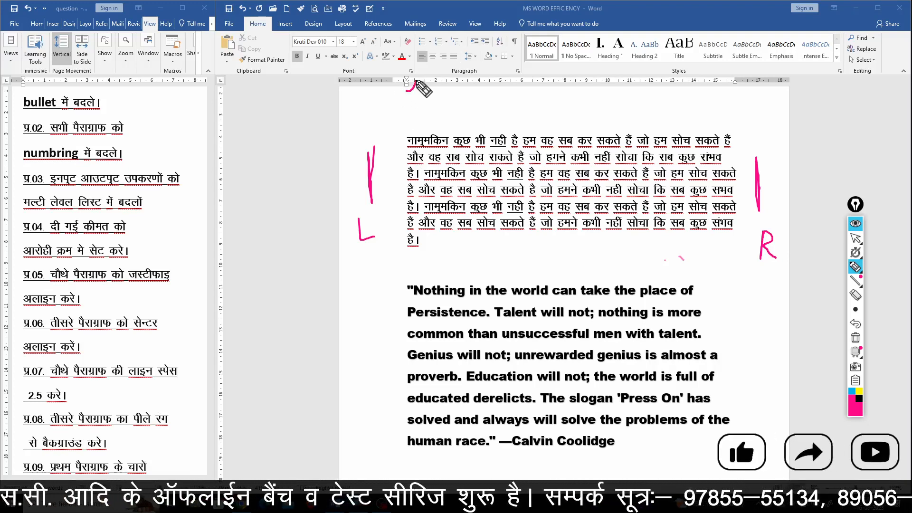
pyautogui.moveTo(407, 75); pyautogui.dragTo(387, 287)
pyautogui.moveTo(351, 109)
pyautogui.mouseDown()
pyautogui.moveTo(390, 113)
pyautogui.moveTo(361, 170)
pyautogui.moveTo(382, 218)
pyautogui.mouseUp()
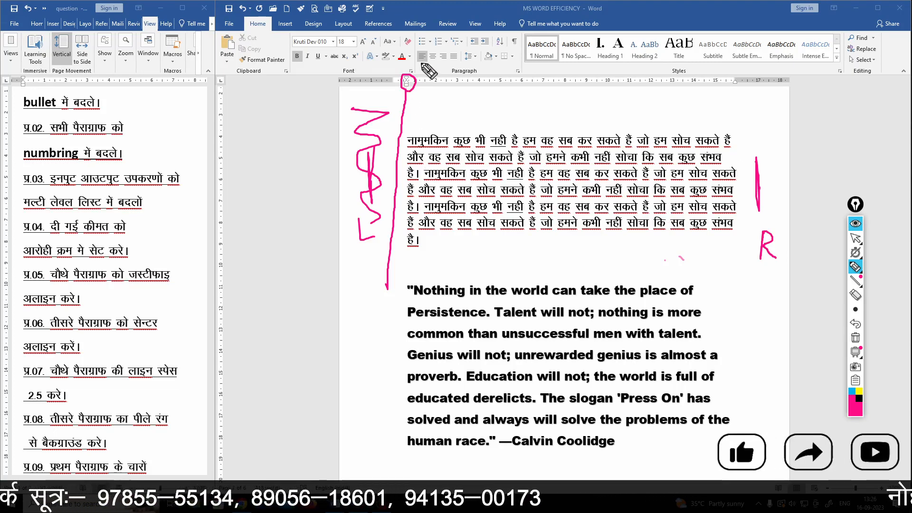
pyautogui.moveTo(426, 49)
pyautogui.mouseDown()
pyautogui.moveTo(412, 60)
pyautogui.moveTo(435, 59)
pyautogui.mouseUp()
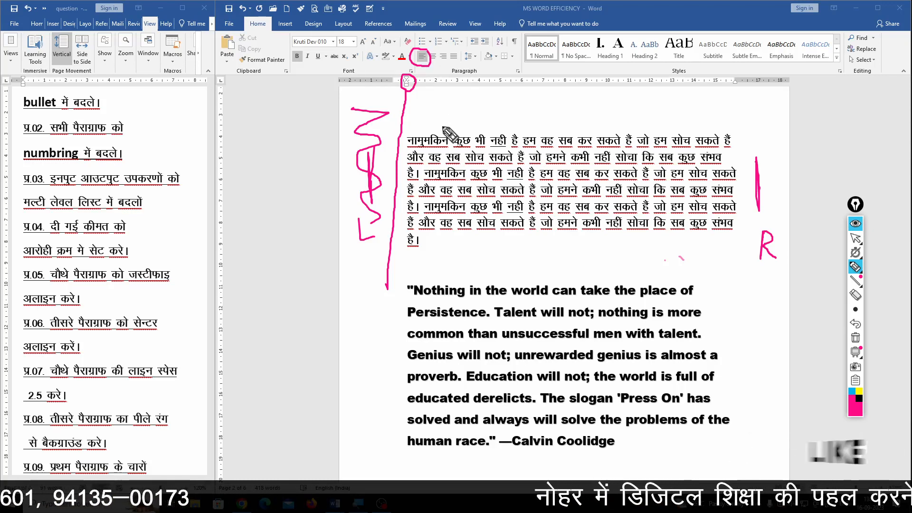
pyautogui.click(855, 223)
# - Try right alignment and center alignment on the Hindi paragraph
pyautogui.click(416, 176)
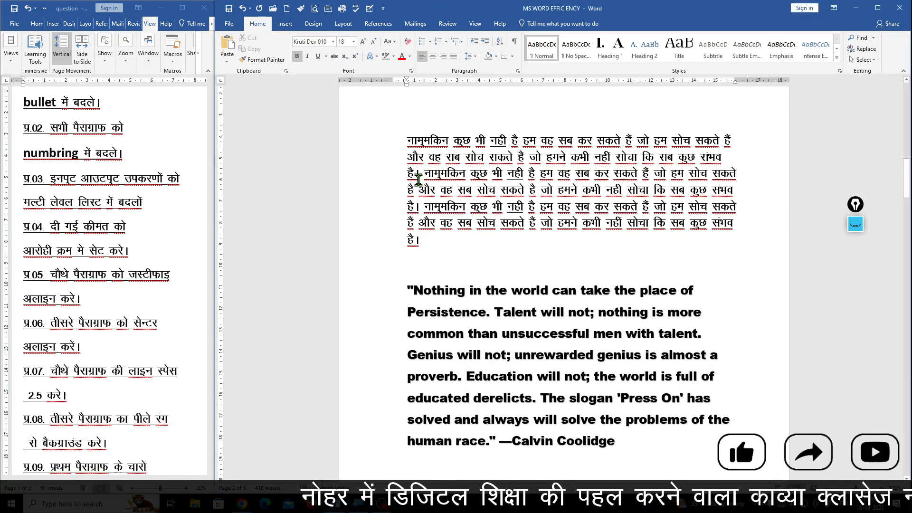
pyautogui.click(407, 140)
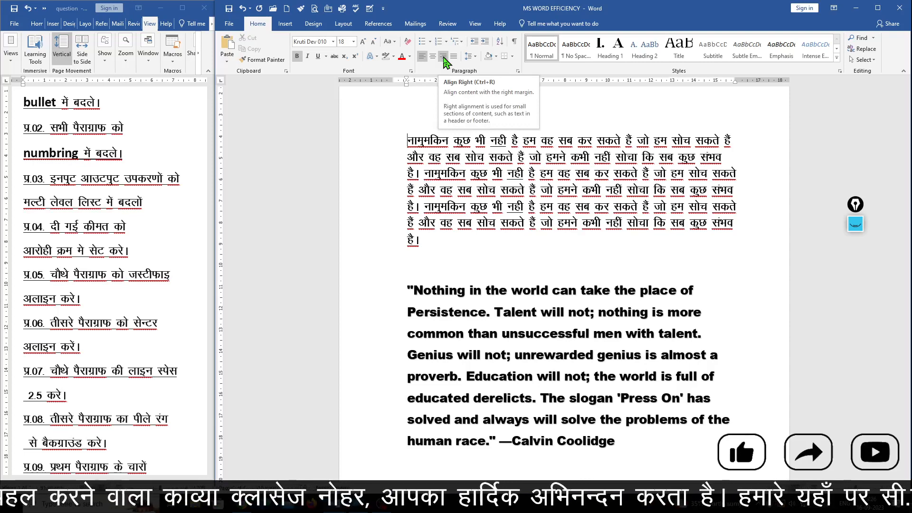
pyautogui.click(443, 57)
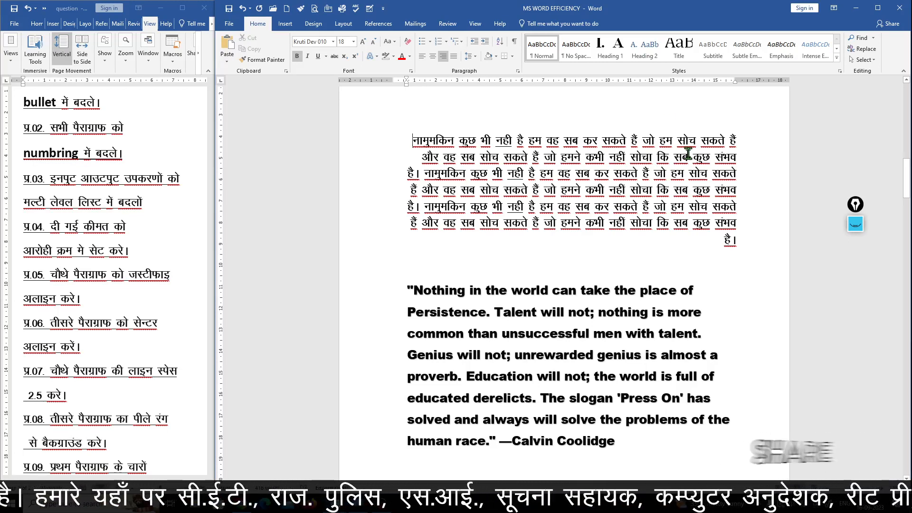
pyautogui.click(433, 58)
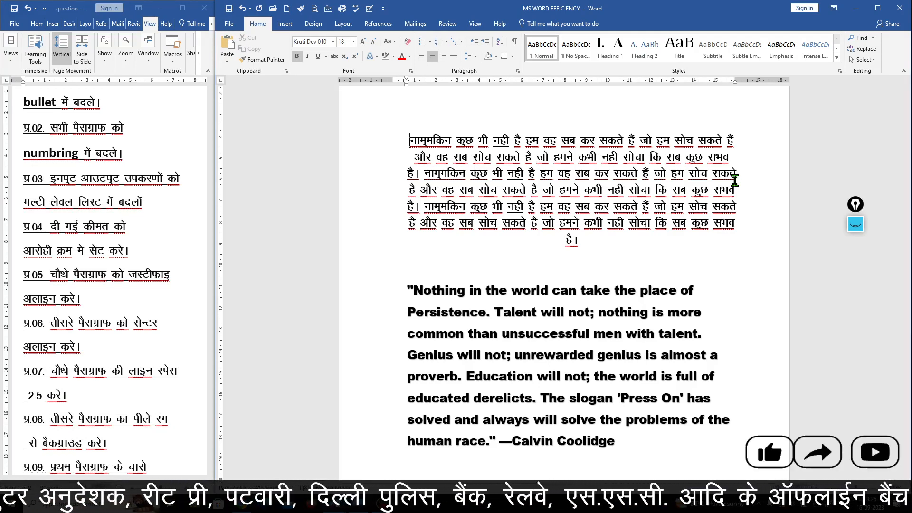
# - Justify the Hindi paragraph
pyautogui.click(453, 56)
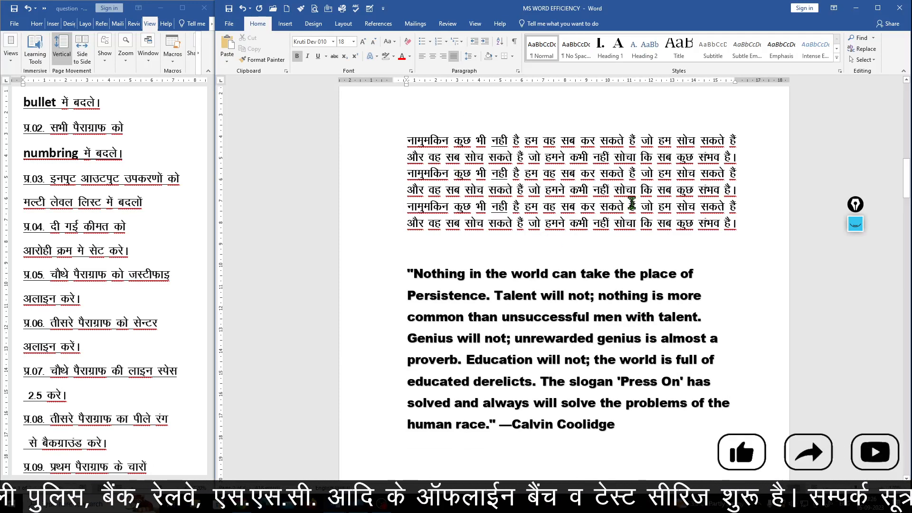
# - Mark the Hindi paragraph's right edge on the annotation overlay and erase the pen markings around the paragraph
pyautogui.click(854, 224)
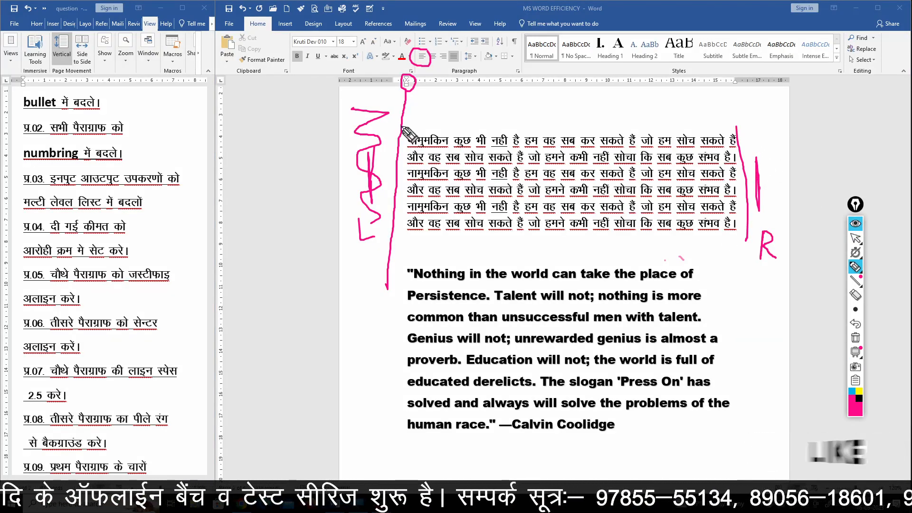
pyautogui.moveTo(398, 98)
pyautogui.mouseDown()
pyautogui.moveTo(406, 251)
pyautogui.moveTo(628, 249)
pyautogui.moveTo(790, 210)
pyautogui.mouseUp()
pyautogui.moveTo(747, 130)
pyautogui.mouseDown()
pyautogui.moveTo(489, 126)
pyautogui.moveTo(399, 138)
pyautogui.moveTo(413, 240)
pyautogui.moveTo(737, 241)
pyautogui.moveTo(749, 193)
pyautogui.moveTo(326, 143)
pyautogui.mouseUp()
pyautogui.moveTo(412, 76)
pyautogui.mouseDown()
pyautogui.moveTo(359, 220)
pyautogui.moveTo(375, 237)
pyautogui.mouseUp()
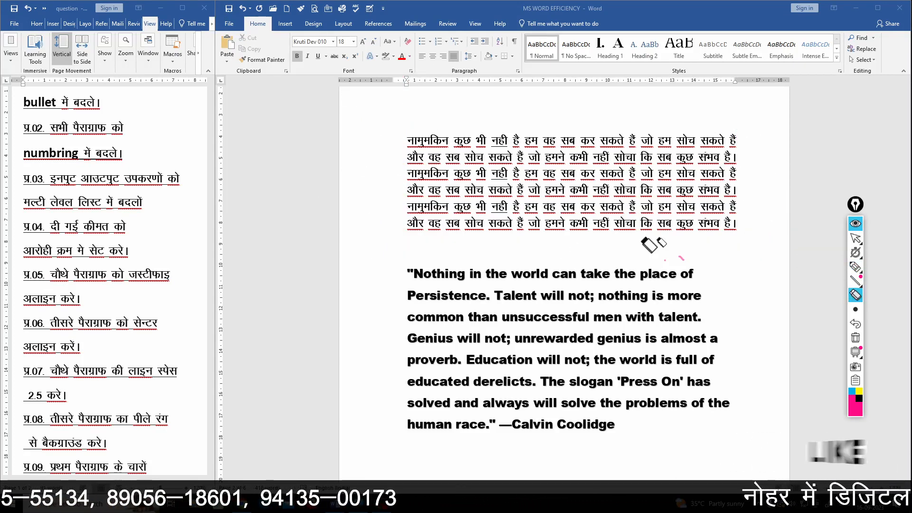
# - Outline the space beside the justified Hindi paragraph, circle both ruler indent markers and draw lines down both margins with the annotation pen
pyautogui.click(854, 268)
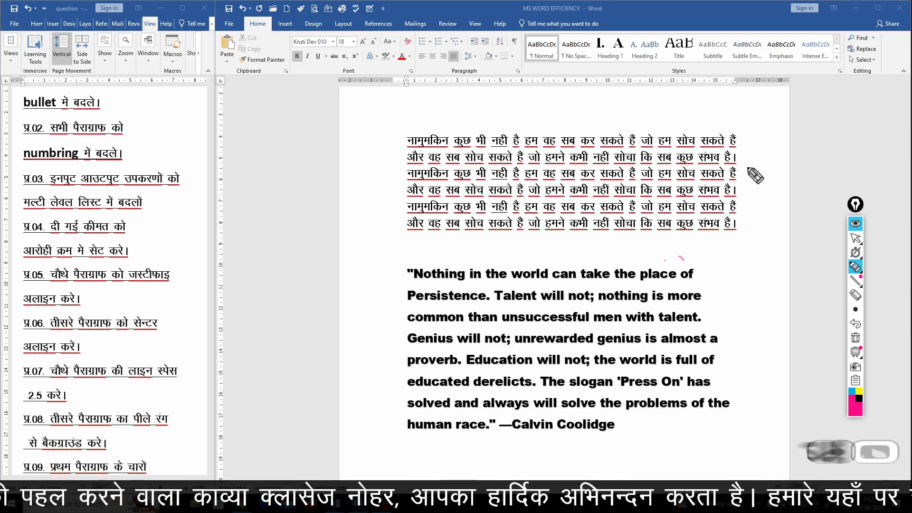
pyautogui.moveTo(770, 235)
pyautogui.mouseDown()
pyautogui.moveTo(782, 194)
pyautogui.moveTo(769, 138)
pyautogui.moveTo(742, 135)
pyautogui.mouseUp()
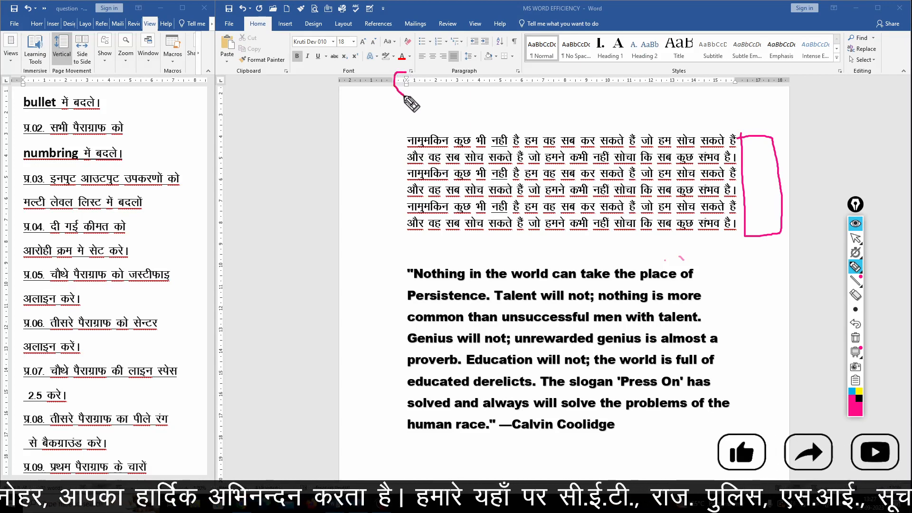
pyautogui.moveTo(417, 74); pyautogui.dragTo(403, 71)
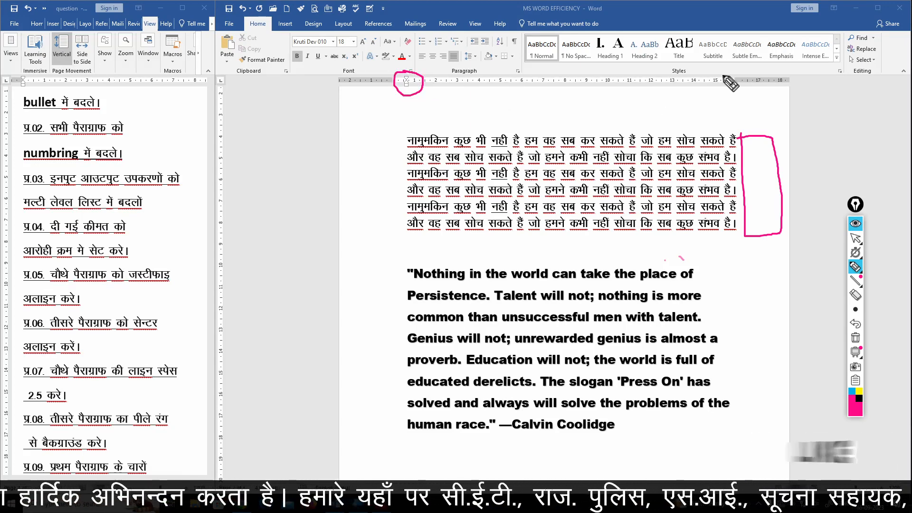
pyautogui.moveTo(734, 80)
pyautogui.mouseDown()
pyautogui.moveTo(743, 93)
pyautogui.moveTo(733, 304)
pyautogui.mouseUp()
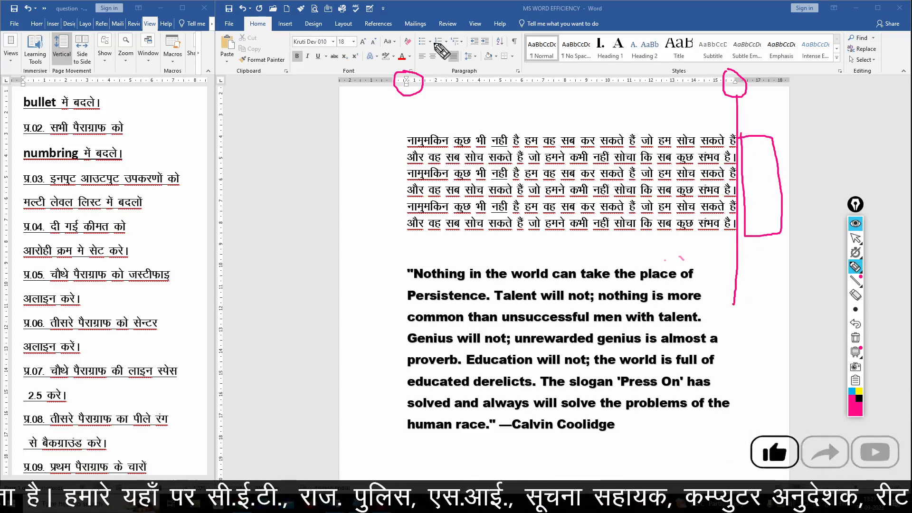
pyautogui.moveTo(406, 95)
pyautogui.mouseDown()
pyautogui.moveTo(397, 246)
pyautogui.moveTo(381, 309)
pyautogui.mouseUp()
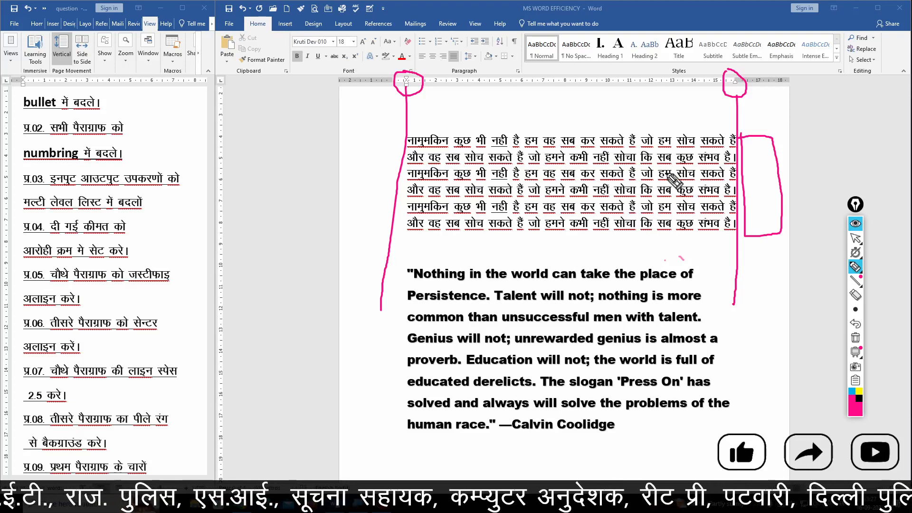
# - Erase the margin lines, circles and box around the Hindi paragraph and close the annotation overlay
pyautogui.moveTo(858, 268)
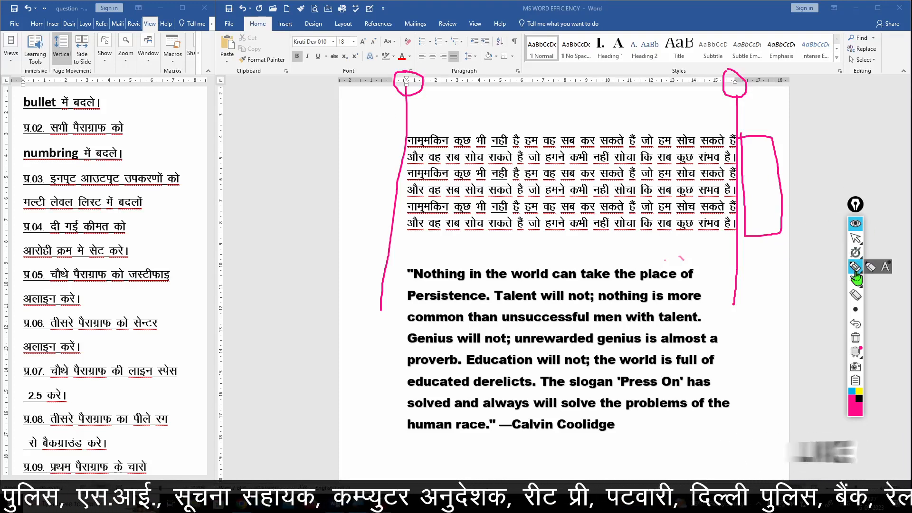
pyautogui.click(854, 295)
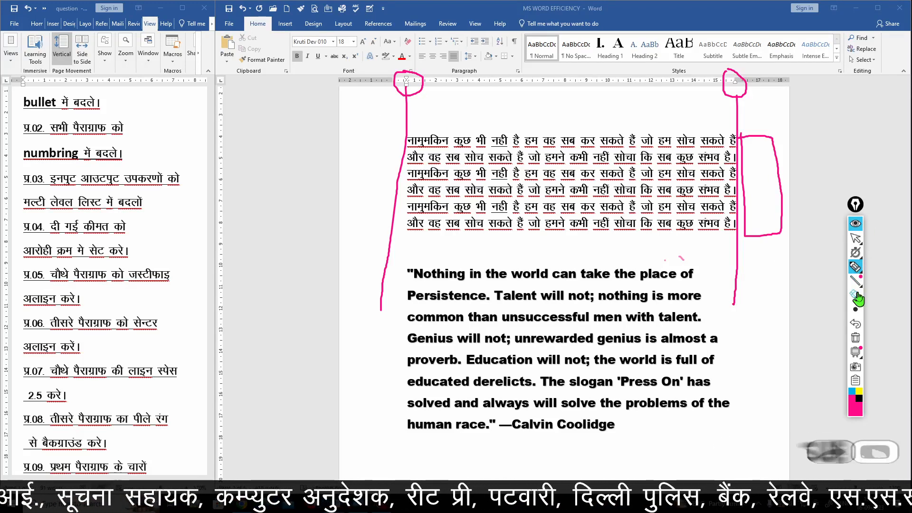
pyautogui.moveTo(738, 161)
pyautogui.mouseDown()
pyautogui.moveTo(742, 253)
pyautogui.moveTo(745, 167)
pyautogui.moveTo(747, 230)
pyautogui.mouseUp()
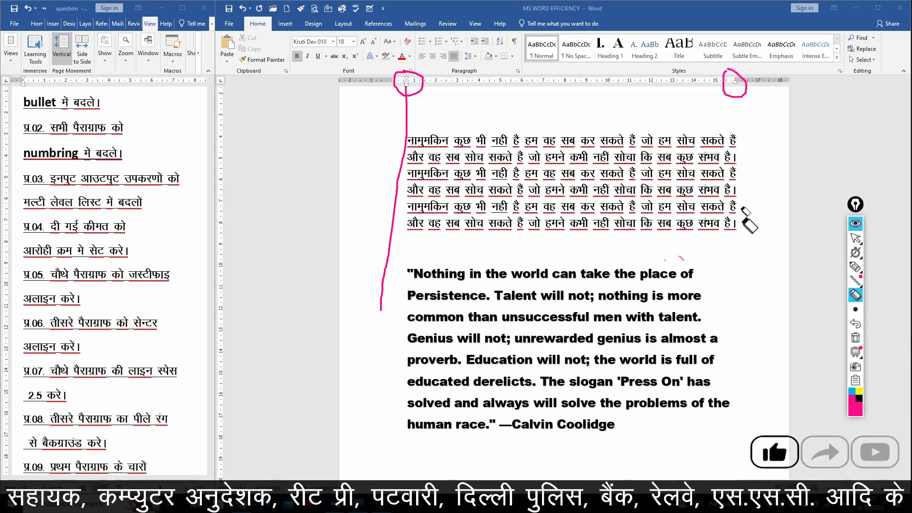
pyautogui.moveTo(736, 98)
pyautogui.mouseDown()
pyautogui.moveTo(433, 92)
pyautogui.moveTo(369, 252)
pyautogui.mouseUp()
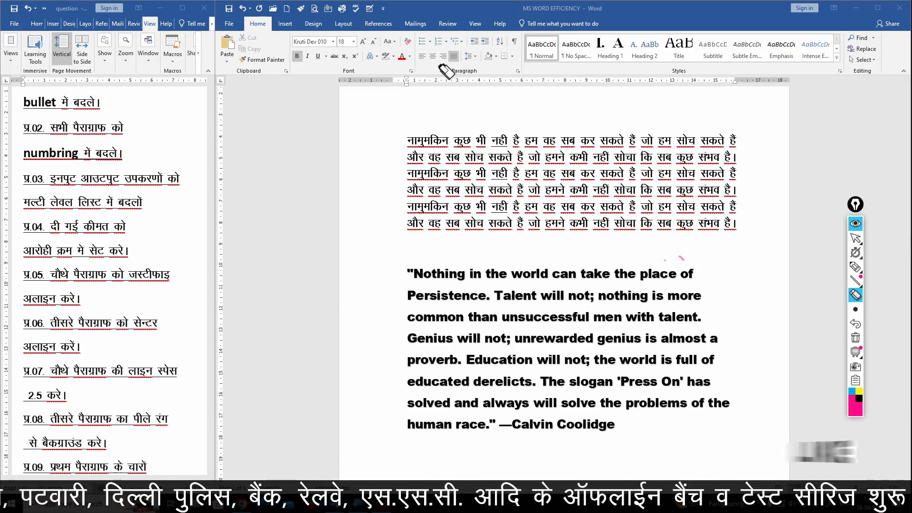
pyautogui.click(855, 224)
# - Center-align the "Nothing in the world" quotation paragraph
pyautogui.click(529, 317)
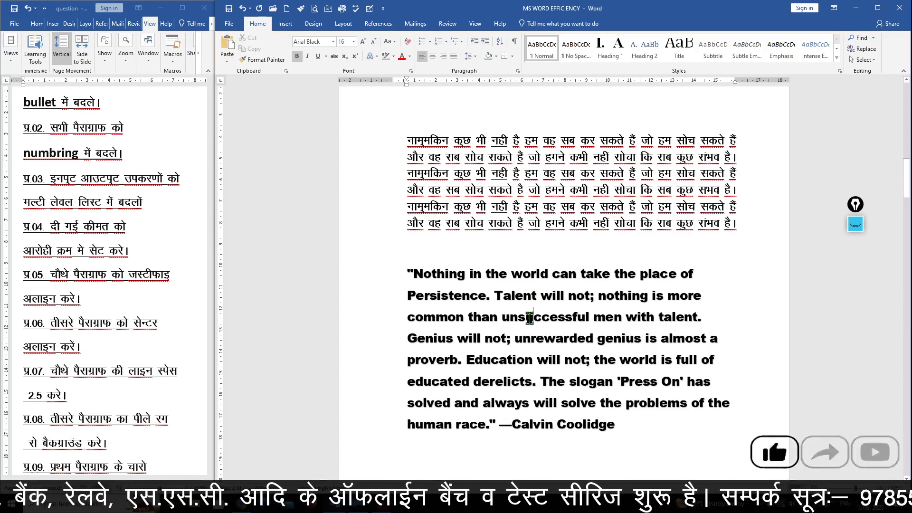
pyautogui.click(433, 56)
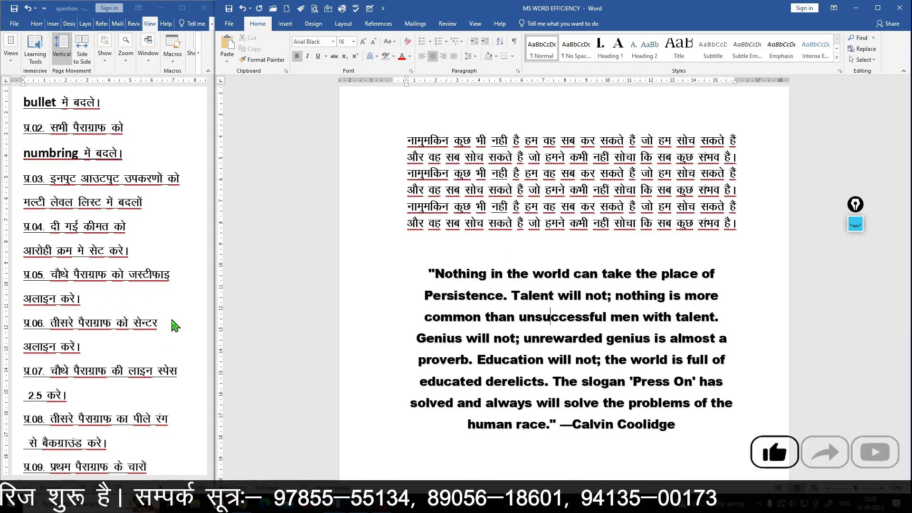
pyautogui.scroll(-2, 546, 309)
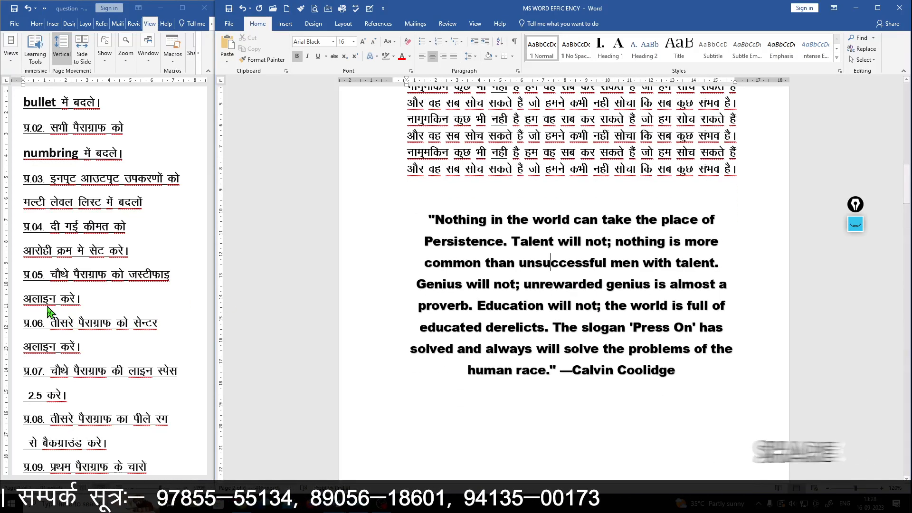
pyautogui.scroll(-3, 52, 311)
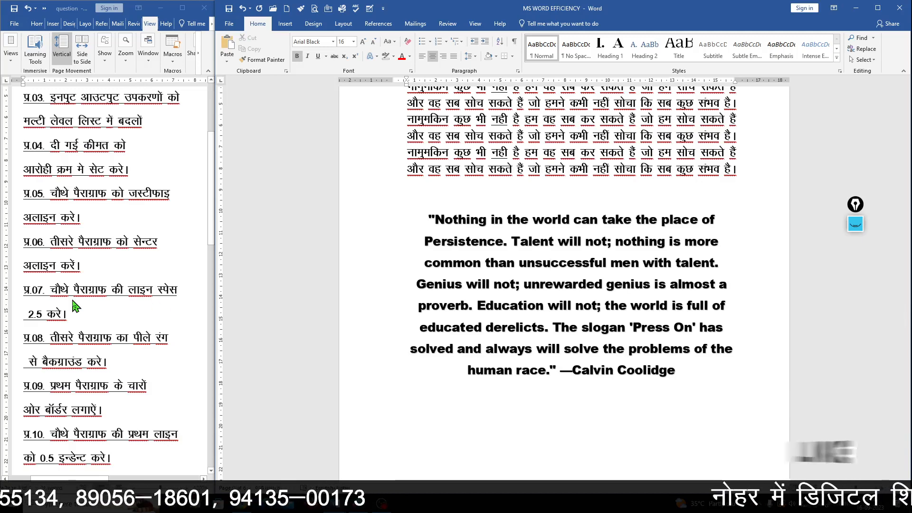
# - Set the line spacing of the purple Hindi paragraph about the flowing river to 2.5
pyautogui.scroll(9, 563, 289)
pyautogui.scroll(3, 563, 289)
pyautogui.scroll(-20, 565, 294)
pyautogui.scroll(-20, 567, 300)
pyautogui.scroll(-15, 576, 311)
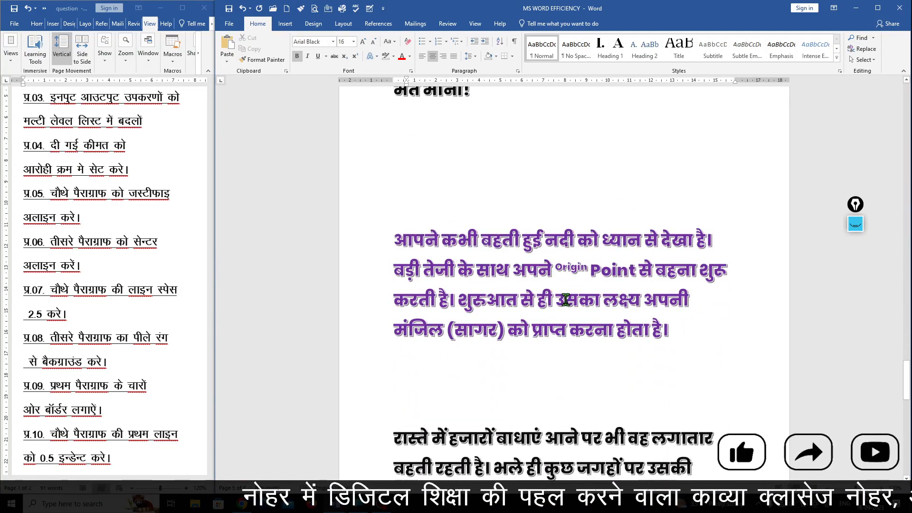
pyautogui.moveTo(684, 332); pyautogui.dragTo(350, 248)
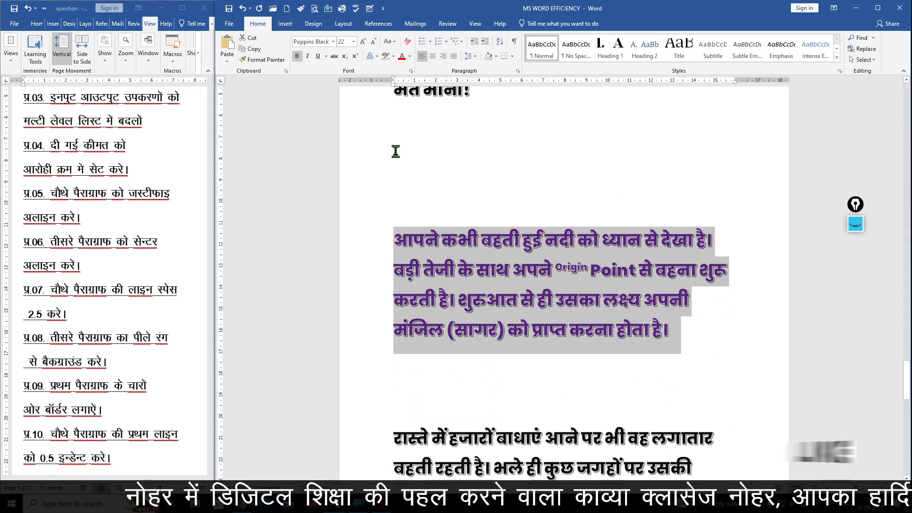
pyautogui.click(475, 56)
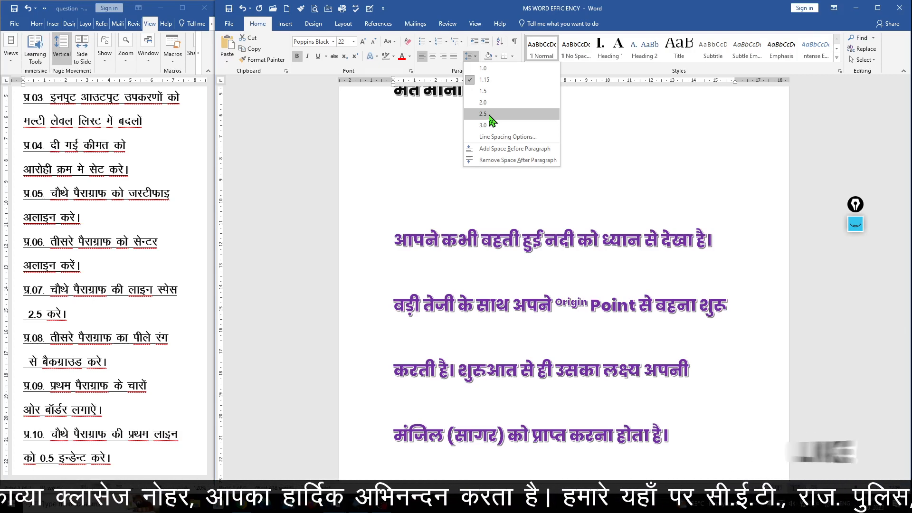
pyautogui.click(489, 116)
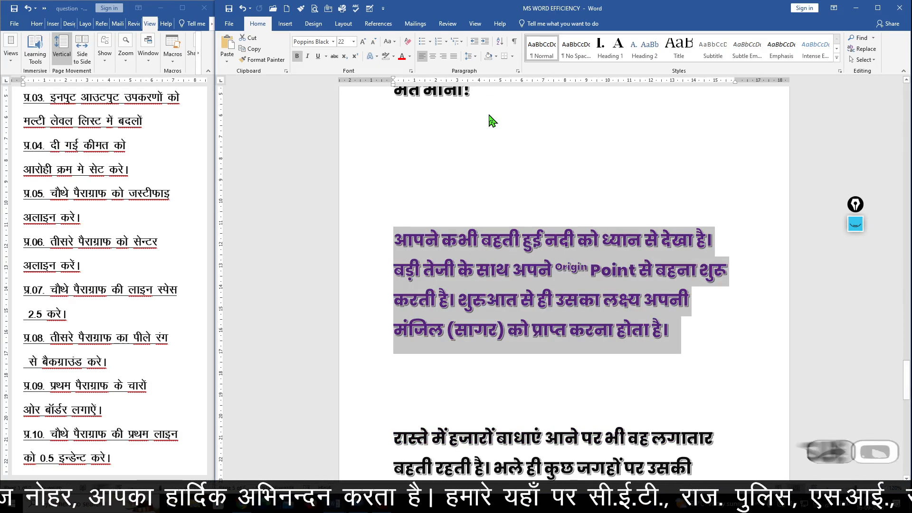
pyautogui.click(547, 255)
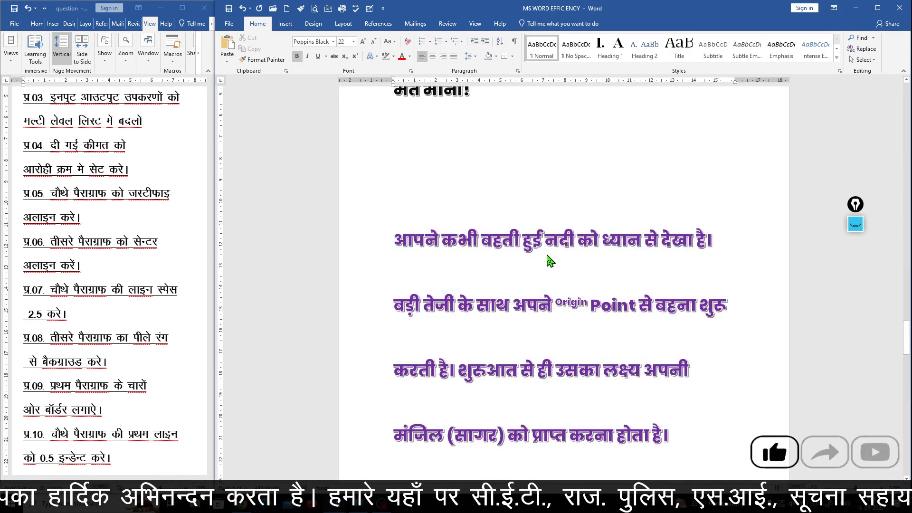
# - Reapply the purple paragraph's line spacing in the Paragraph dialog, choosing Single and then Multiple at 2.5
pyautogui.click(395, 239)
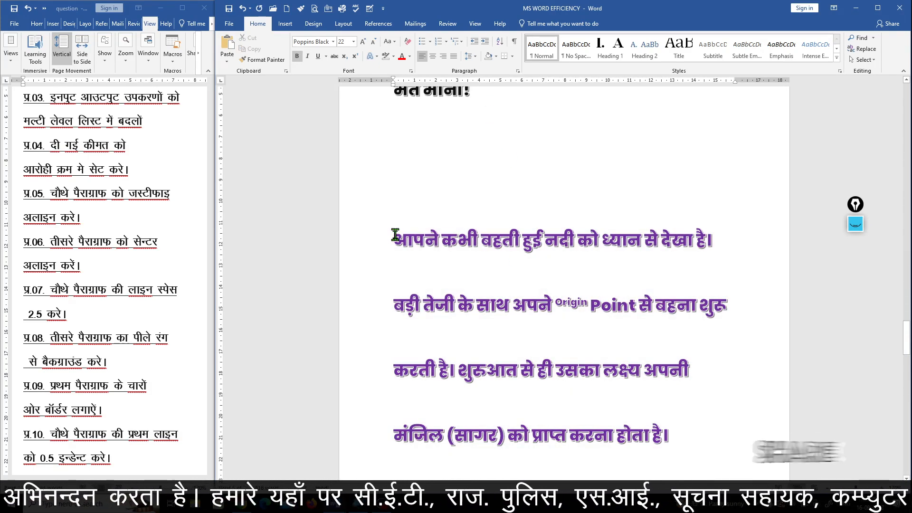
pyautogui.scroll(-1, 481, 249)
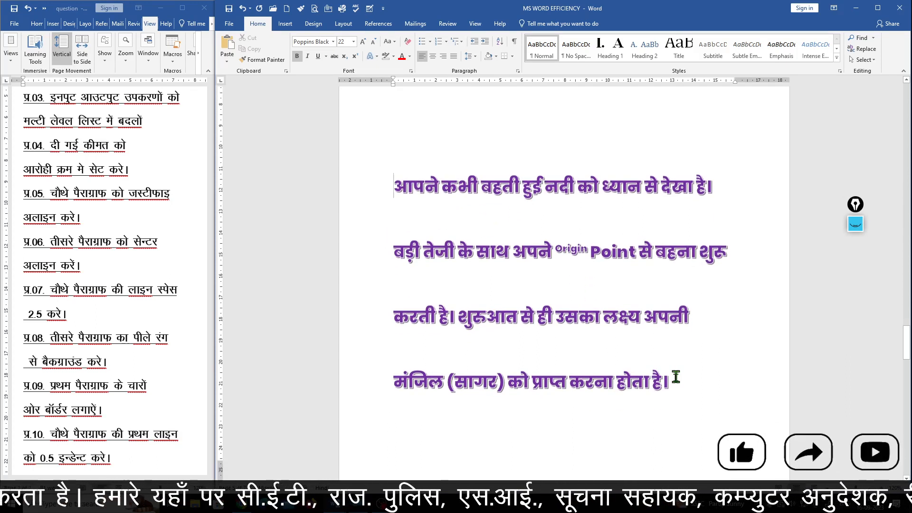
pyautogui.keyDown('shift'); pyautogui.click(676, 381); pyautogui.keyUp('shift')
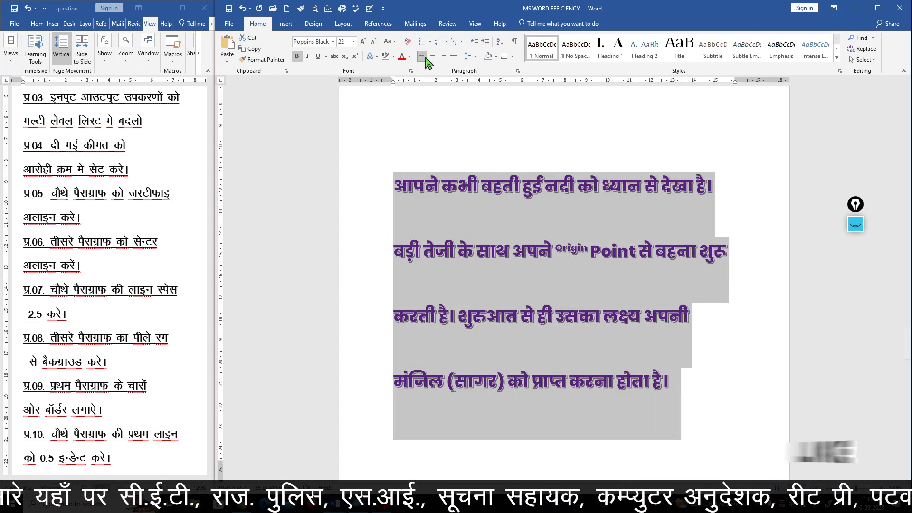
pyautogui.click(518, 72)
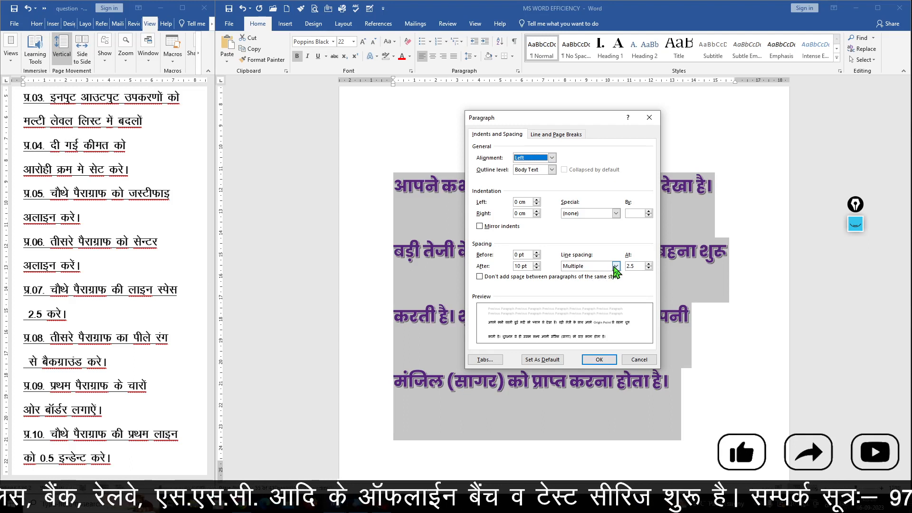
pyautogui.click(615, 266)
pyautogui.click(604, 274)
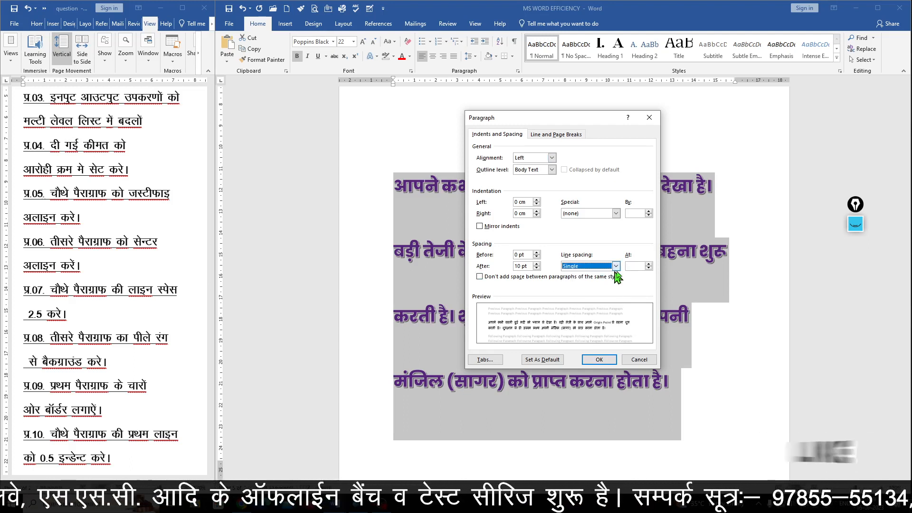
pyautogui.click(646, 265)
pyautogui.write('2.')
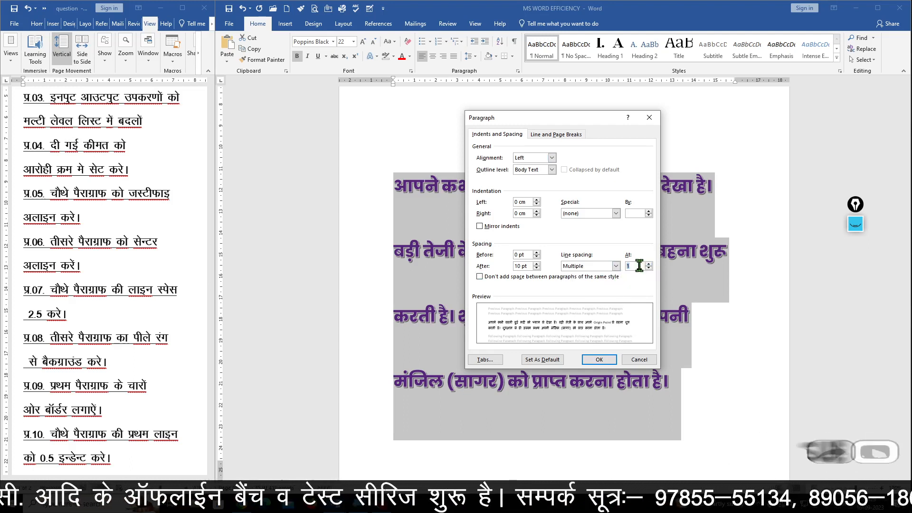
pyautogui.write('5')
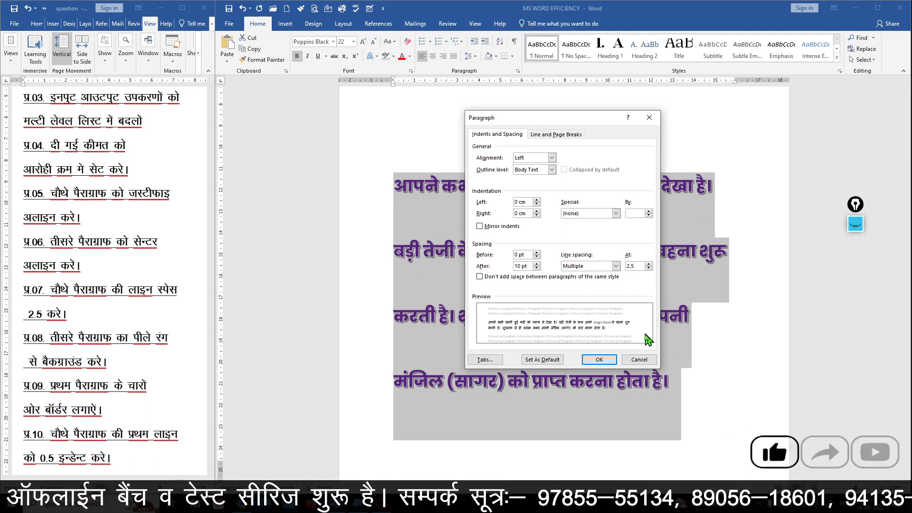
pyautogui.click(603, 360)
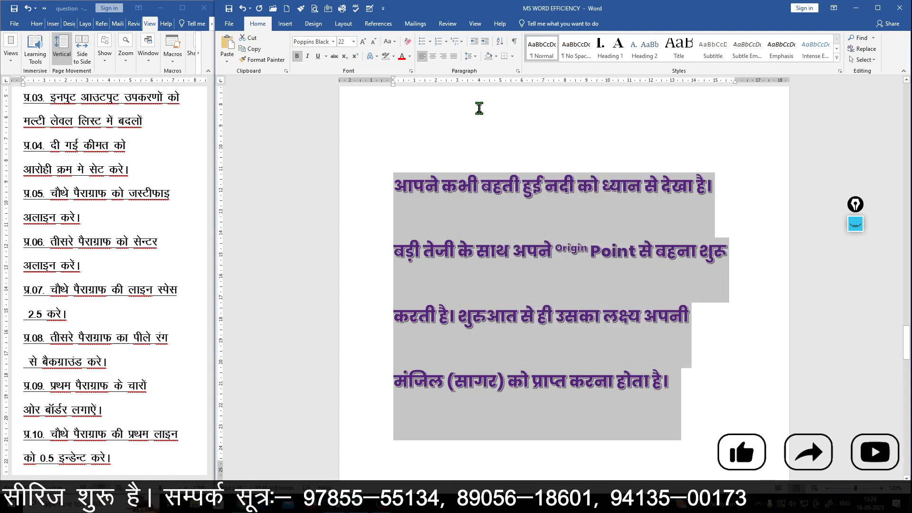
pyautogui.click(521, 71)
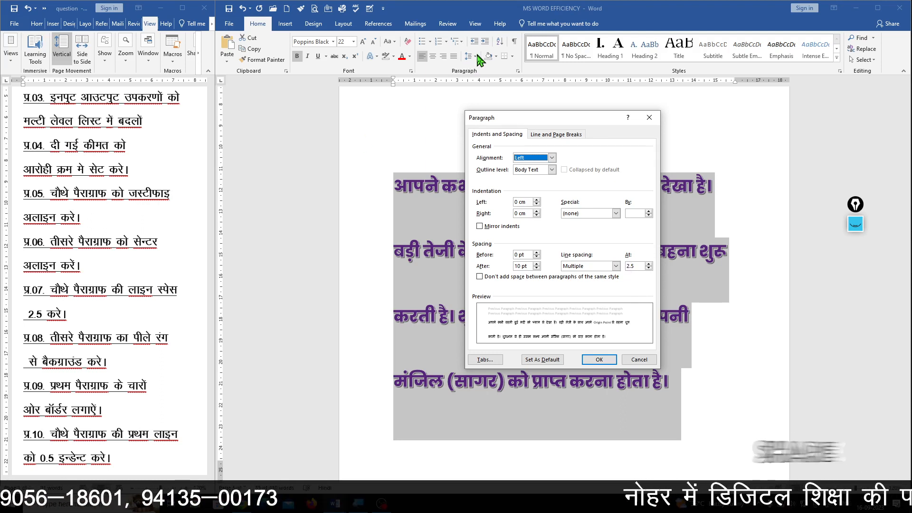
pyautogui.click(641, 359)
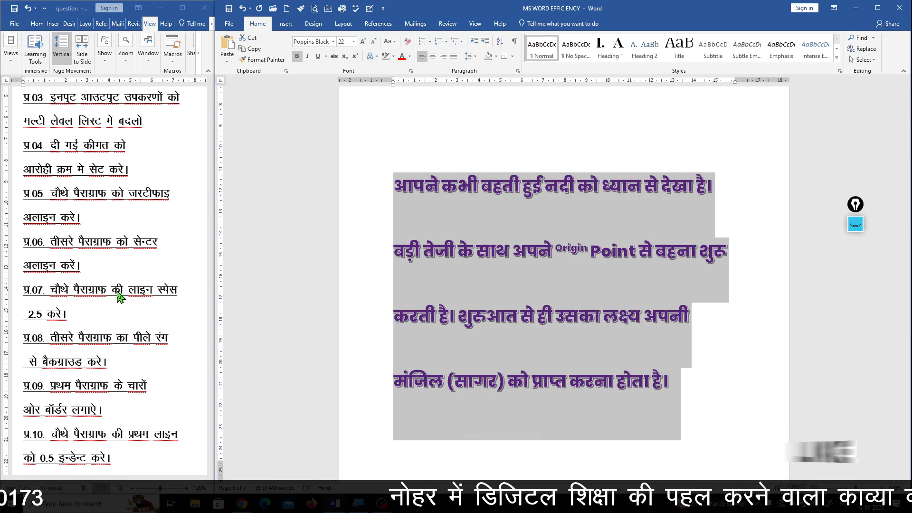
# - Shade the whole Hardware multilevel list, from Hardware to Printer, with a yellow background
pyautogui.scroll(-2, 119, 285)
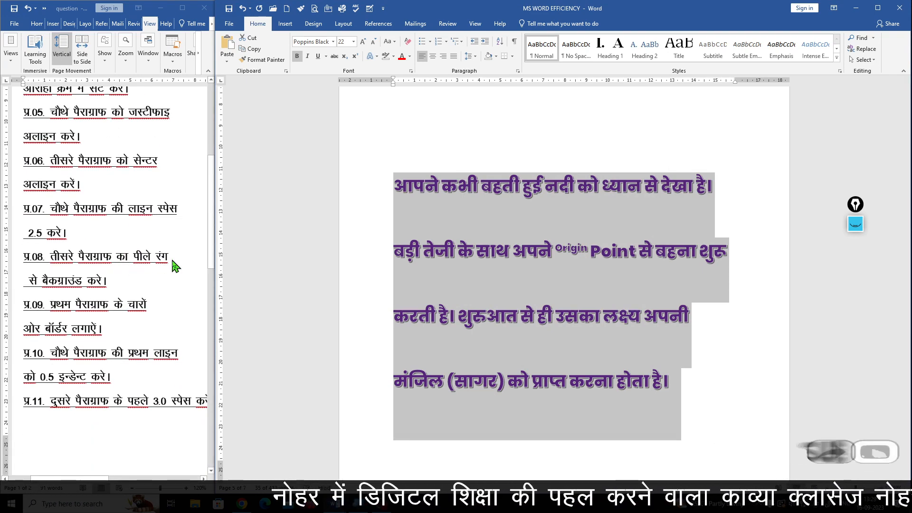
pyautogui.scroll(15, 512, 277)
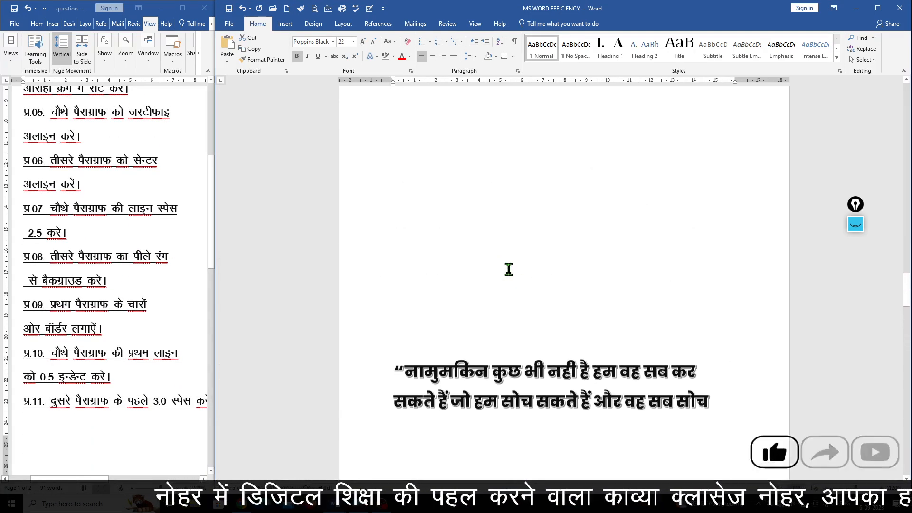
pyautogui.scroll(-3, 509, 266)
pyautogui.scroll(12, 509, 262)
pyautogui.scroll(5, 509, 259)
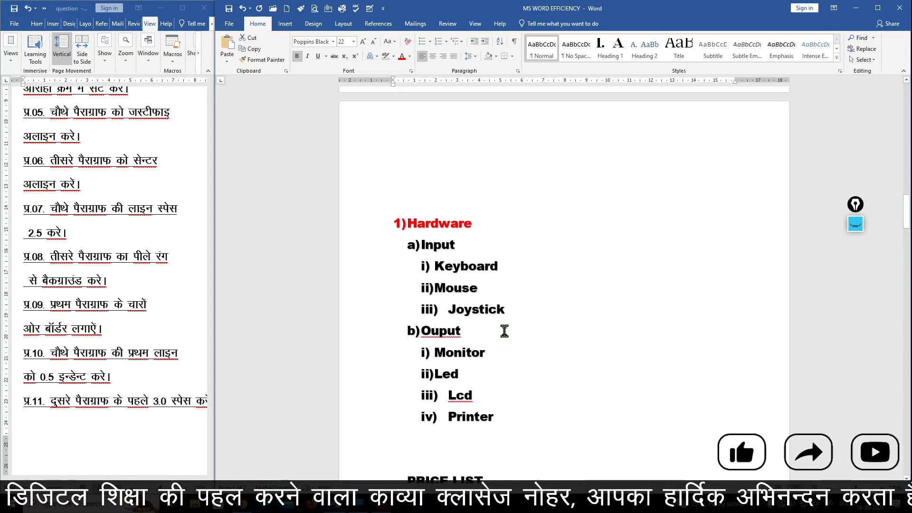
pyautogui.moveTo(498, 421); pyautogui.dragTo(377, 214)
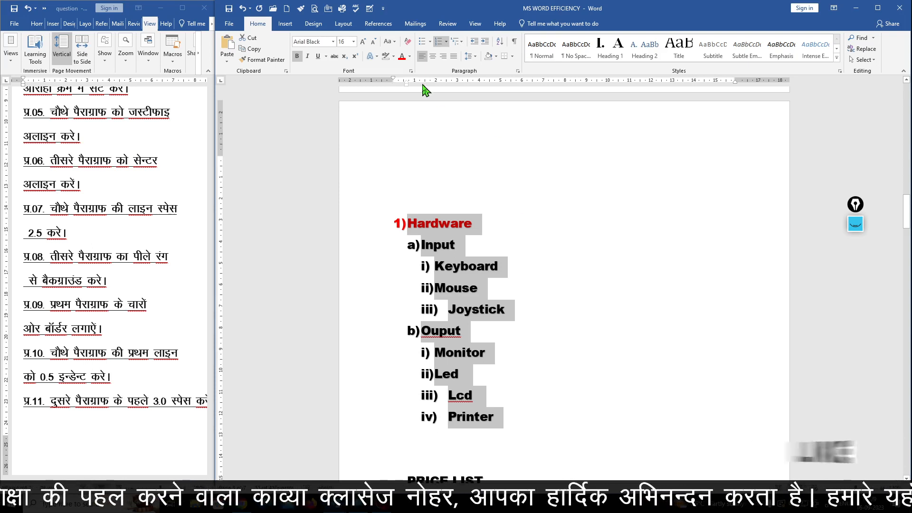
pyautogui.click(494, 59)
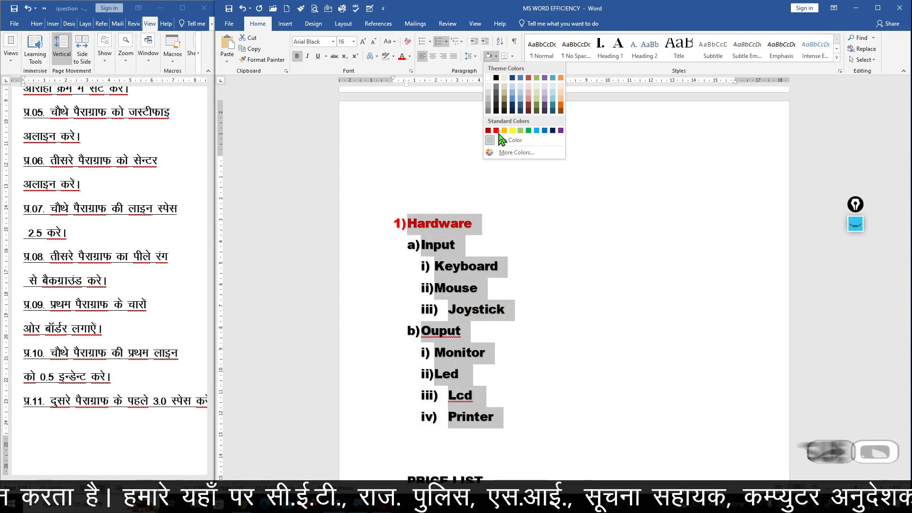
pyautogui.click(511, 131)
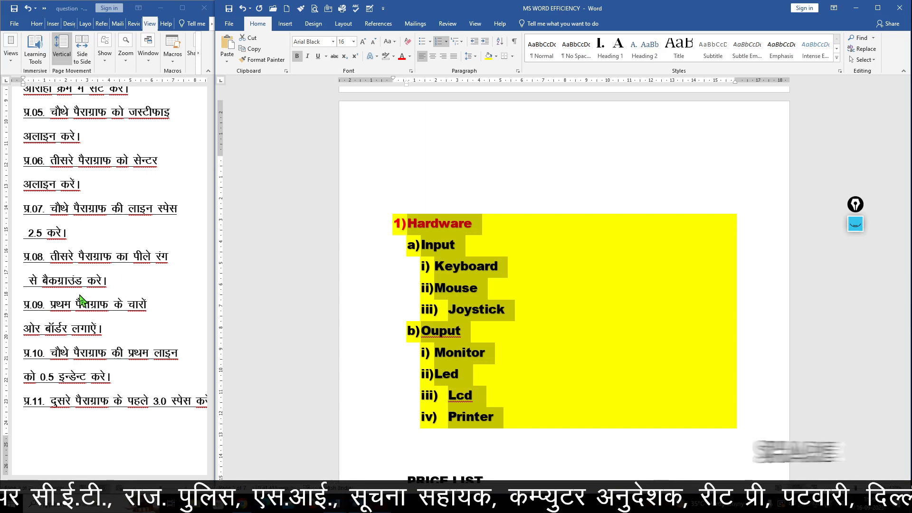
# - Apply All Borders to the justified Hindi paragraph above the "Nothing in the world" quotation
pyautogui.scroll(5, 563, 222)
pyautogui.scroll(8, 563, 222)
pyautogui.click(578, 271)
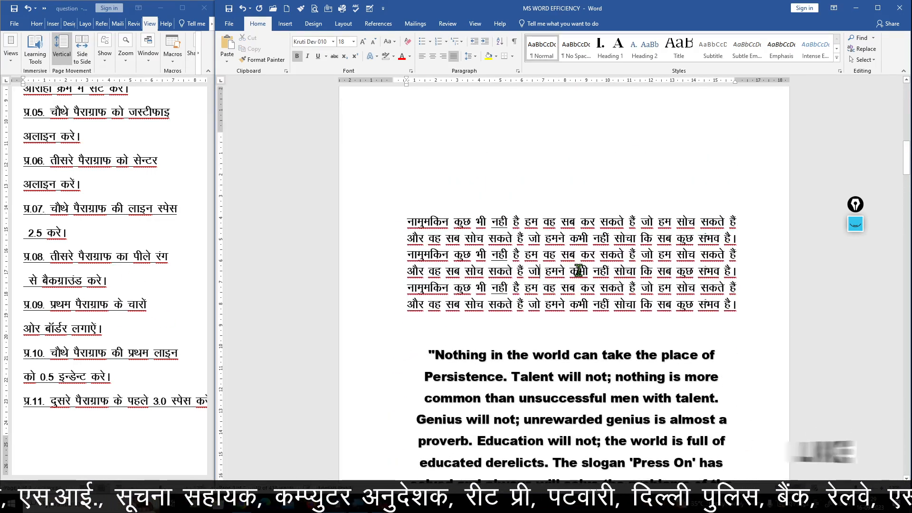
pyautogui.click(512, 56)
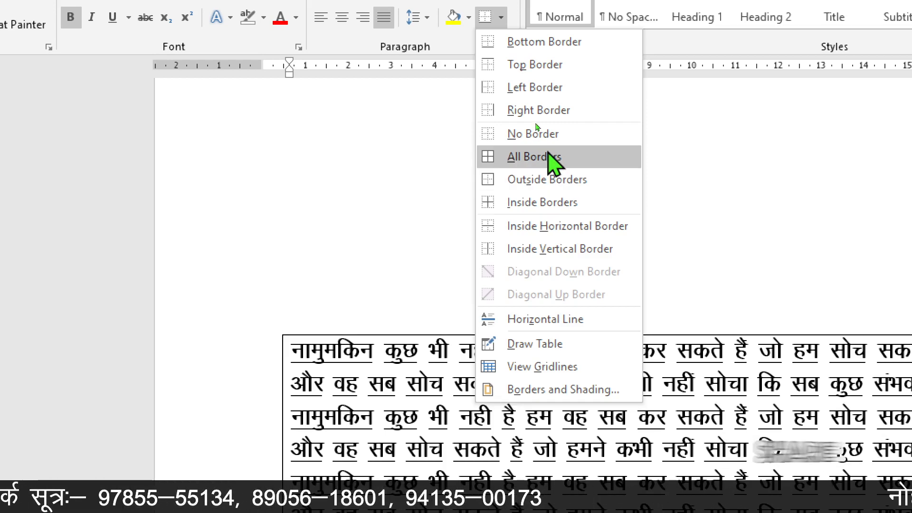
pyautogui.click(547, 156)
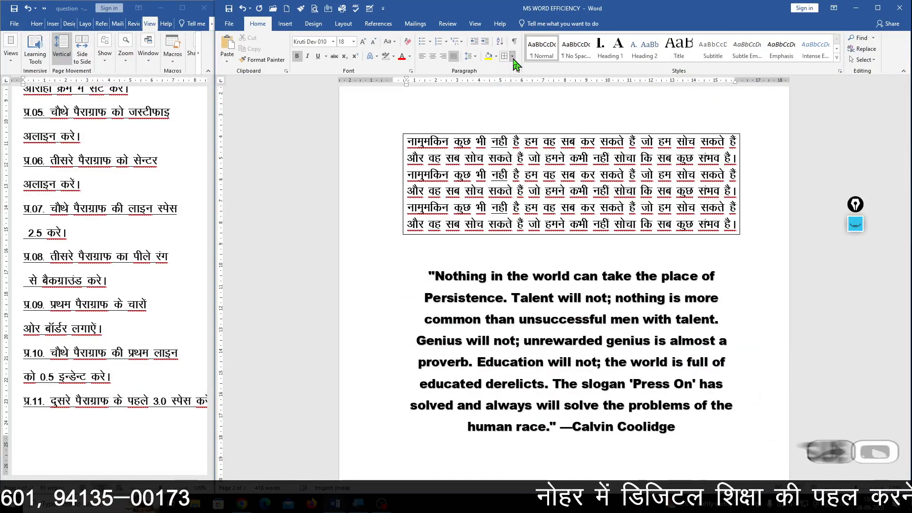
# - Change the Hindi paragraph's border to the Box setting in red through Borders and Shading
pyautogui.click(512, 56)
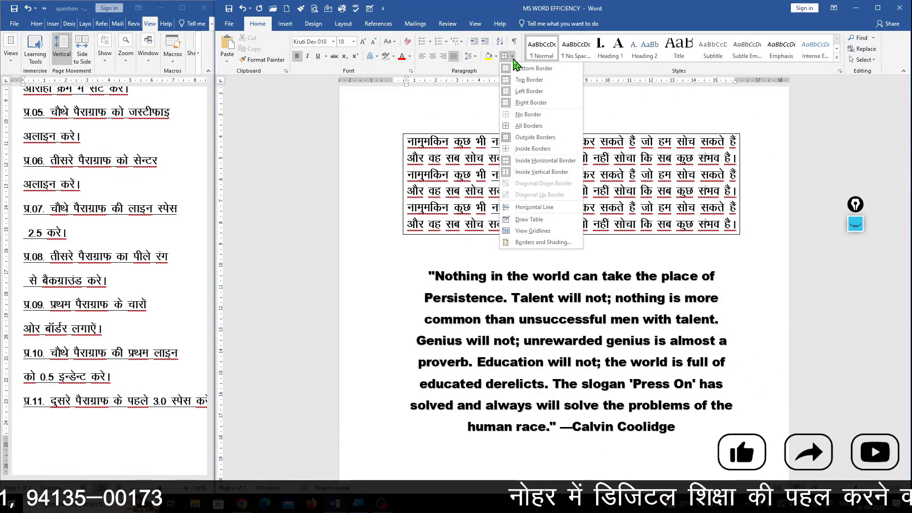
pyautogui.click(534, 243)
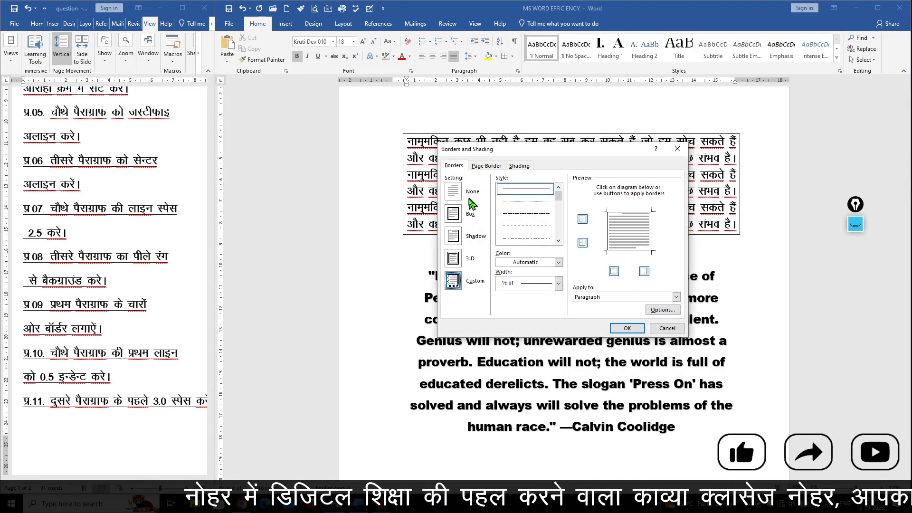
pyautogui.click(460, 215)
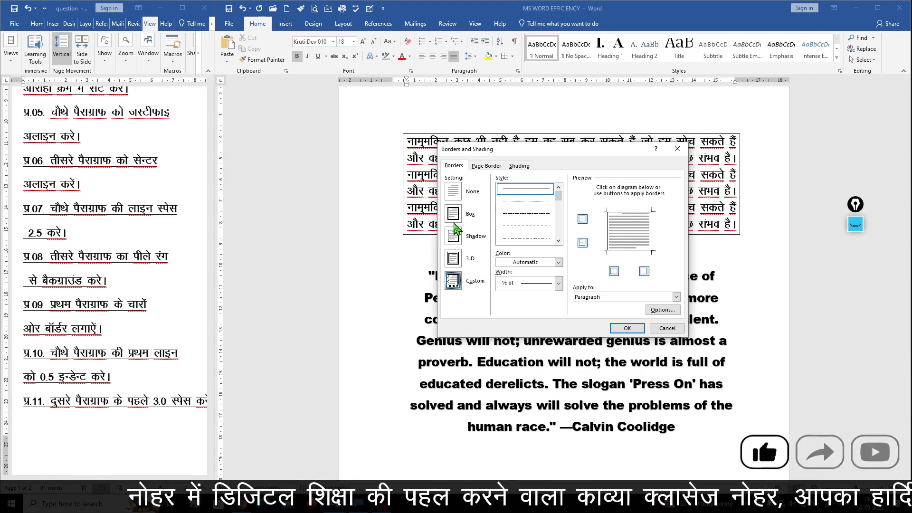
pyautogui.click(558, 262)
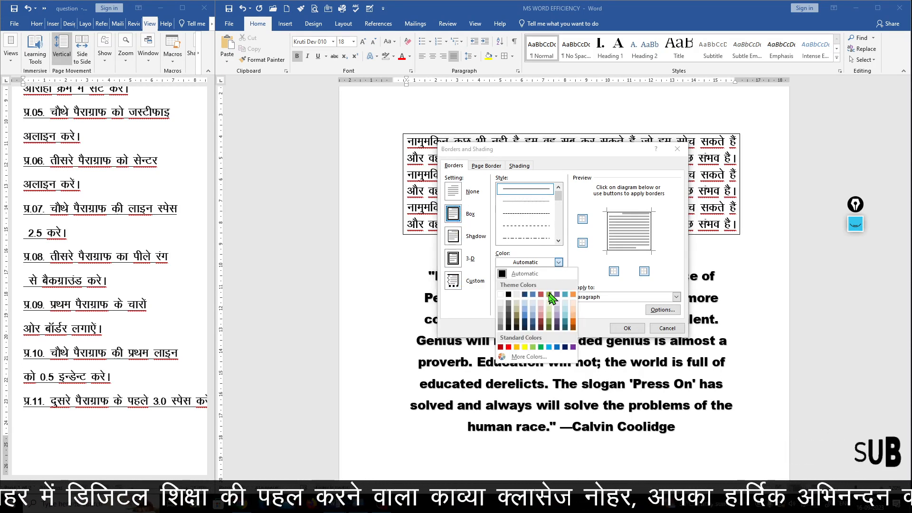
pyautogui.click(508, 348)
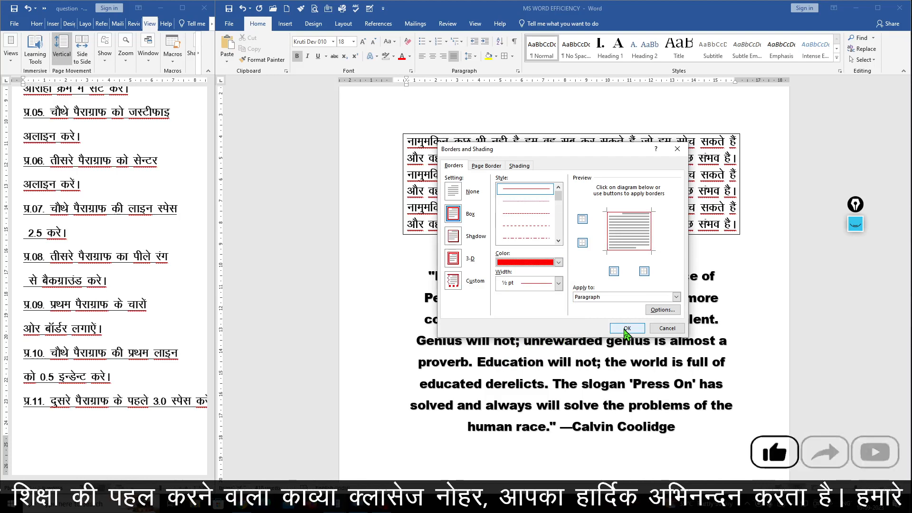
pyautogui.click(627, 327)
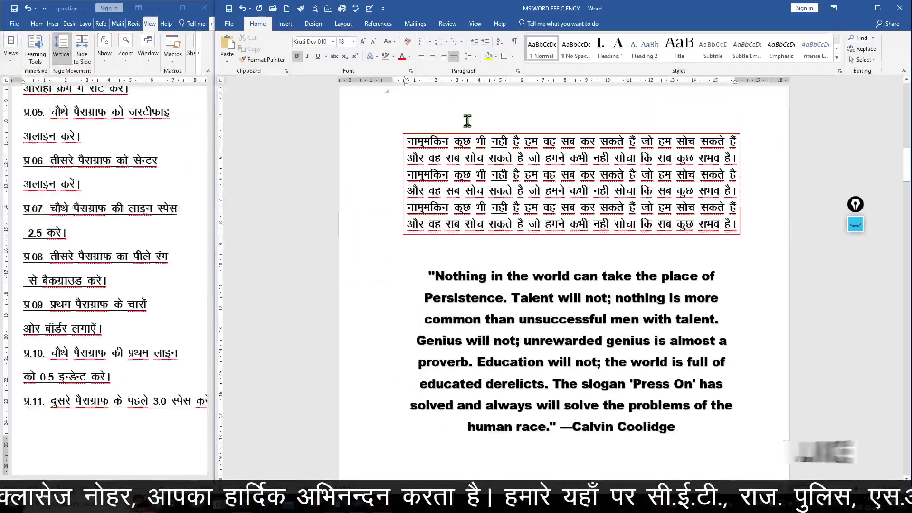
# - Recolour the Box border around the justified Hindi paragraph green through Borders and Shading
pyautogui.click(495, 56)
pyautogui.click(512, 56)
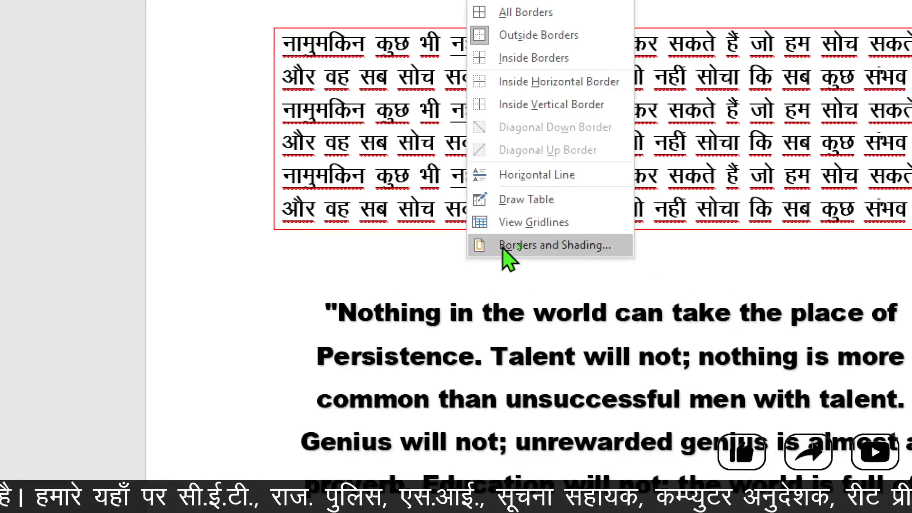
pyautogui.click(504, 246)
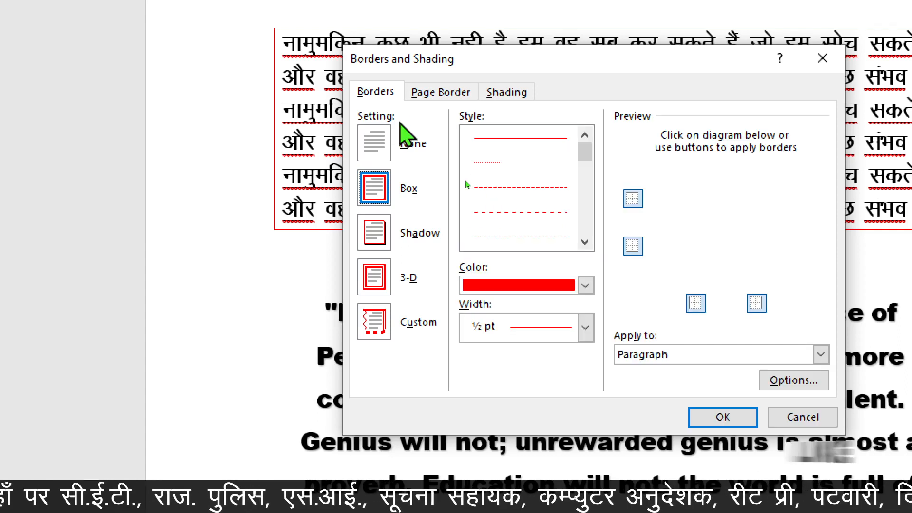
pyautogui.click(377, 188)
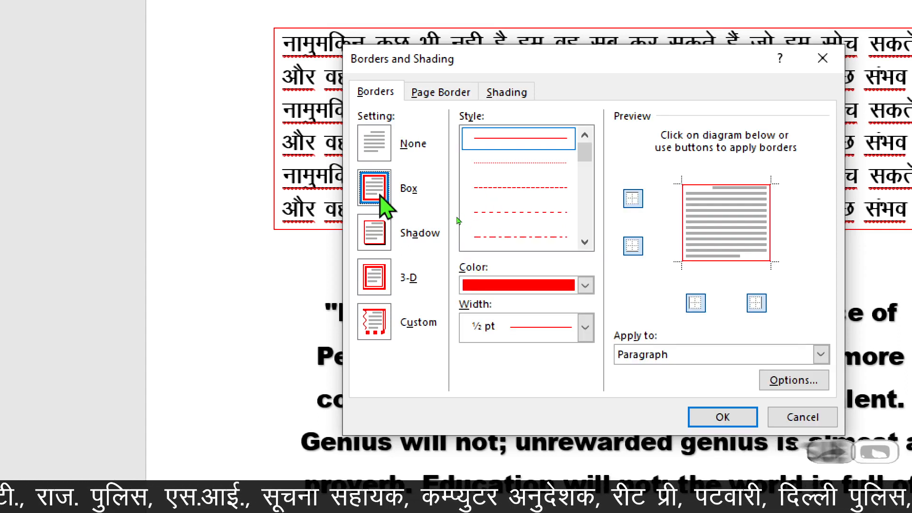
pyautogui.click(585, 285)
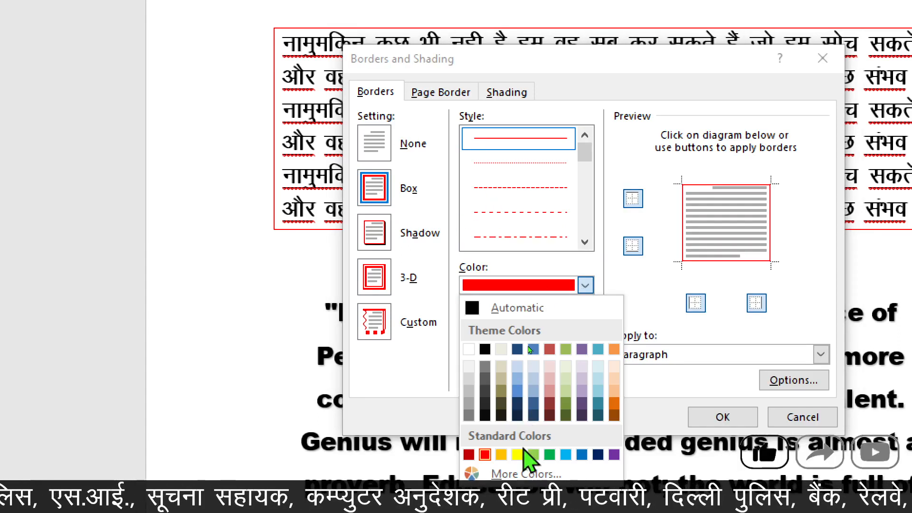
pyautogui.click(549, 455)
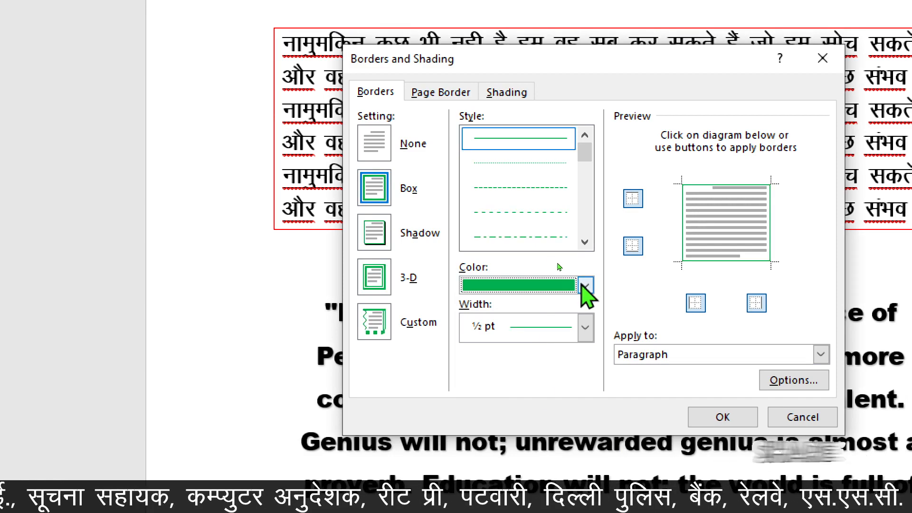
pyautogui.click(722, 416)
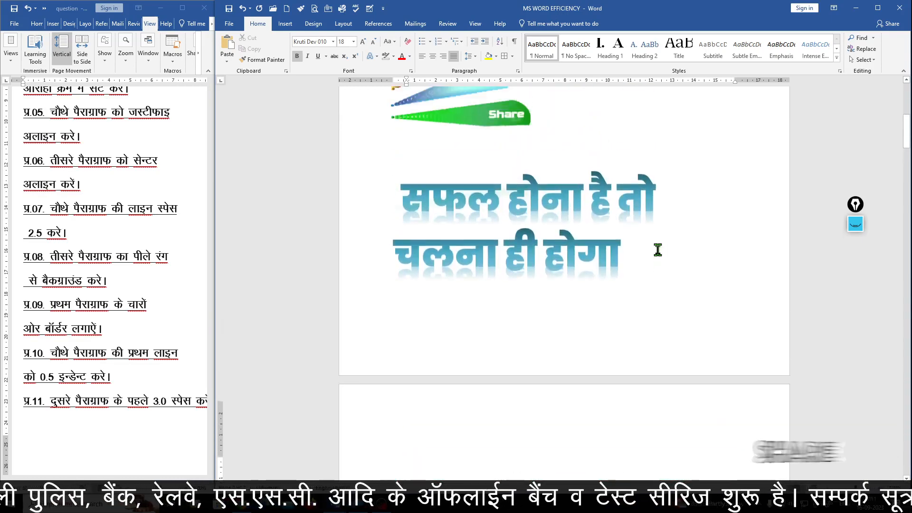
# - Give the large bold Hindi paragraph beginning "नामुमकिन कुछ भी नही" a first-line indent of 0.5 cm
pyautogui.scroll(-20, 558, 267)
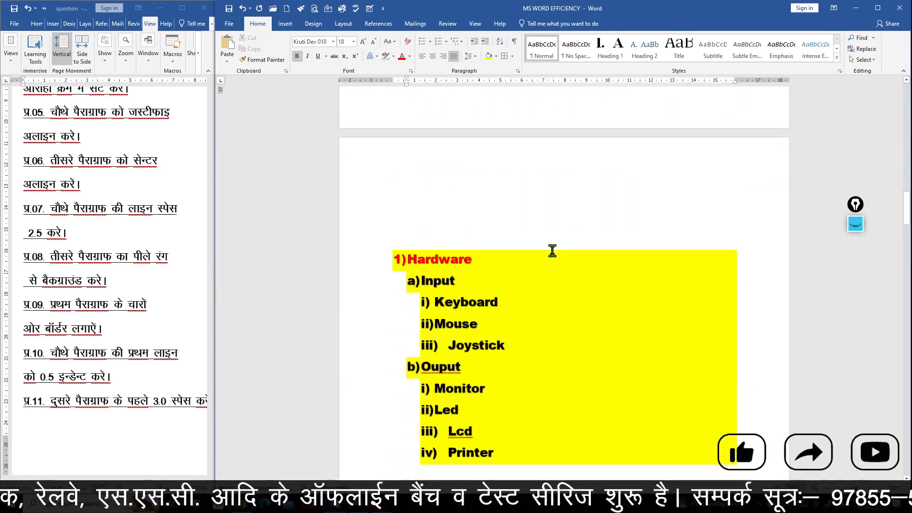
pyautogui.scroll(-12, 543, 243)
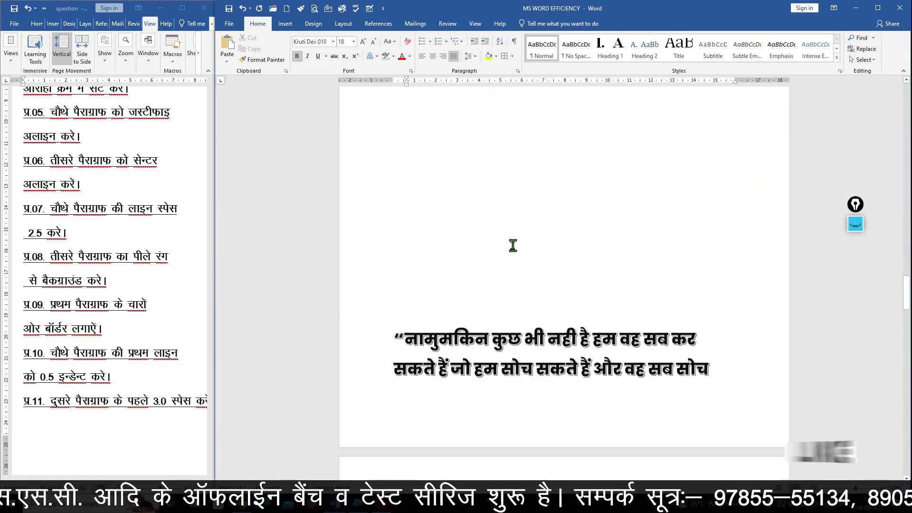
pyautogui.click(397, 247)
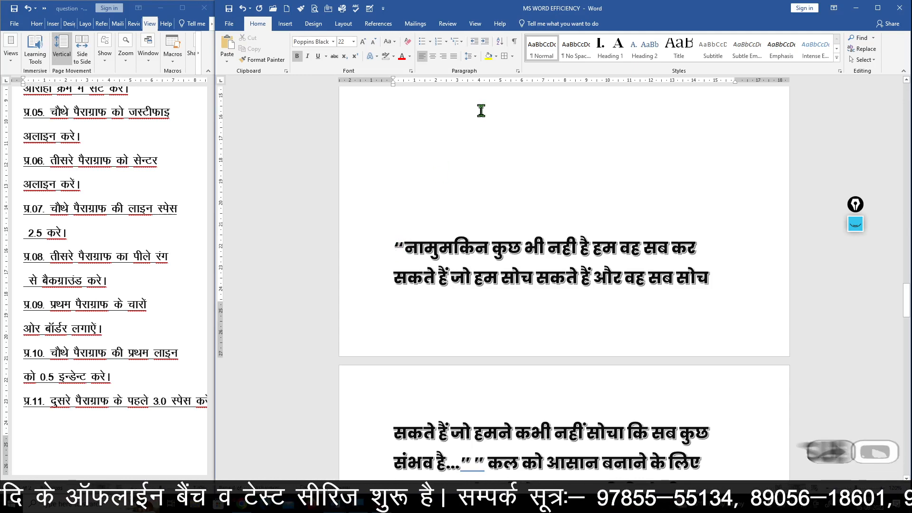
pyautogui.click(518, 71)
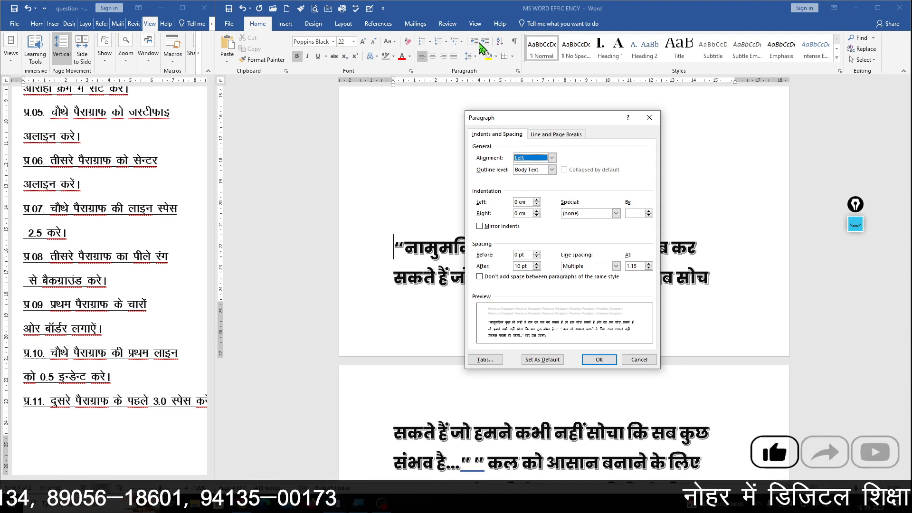
pyautogui.click(610, 229)
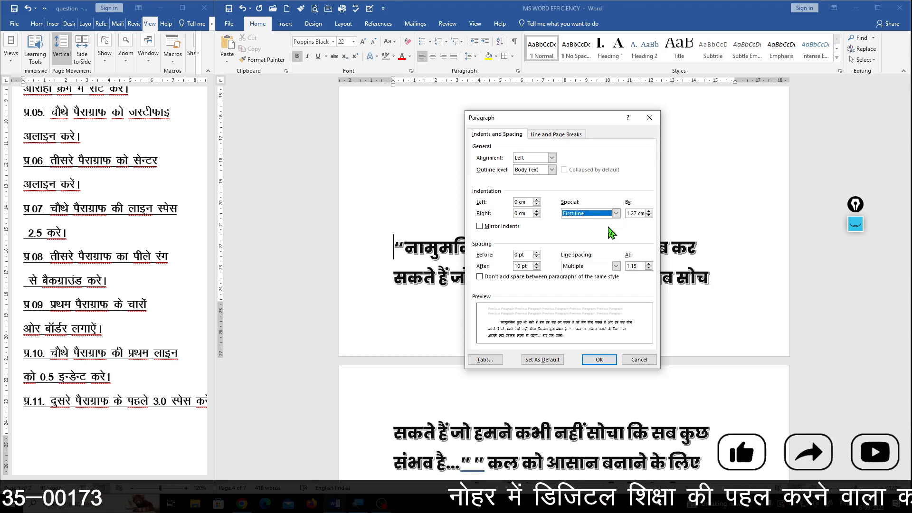
pyautogui.click(633, 214)
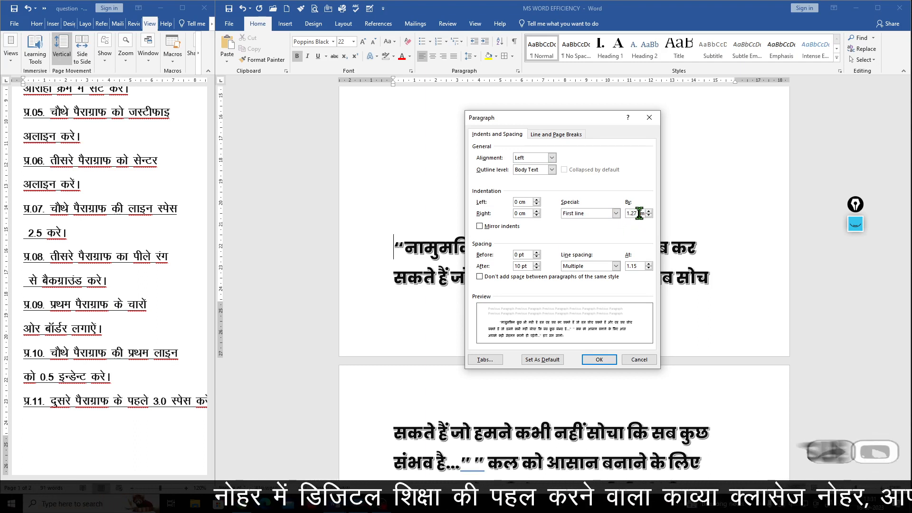
pyautogui.moveTo(638, 214); pyautogui.dragTo(624, 216)
pyautogui.write('0.5cm')
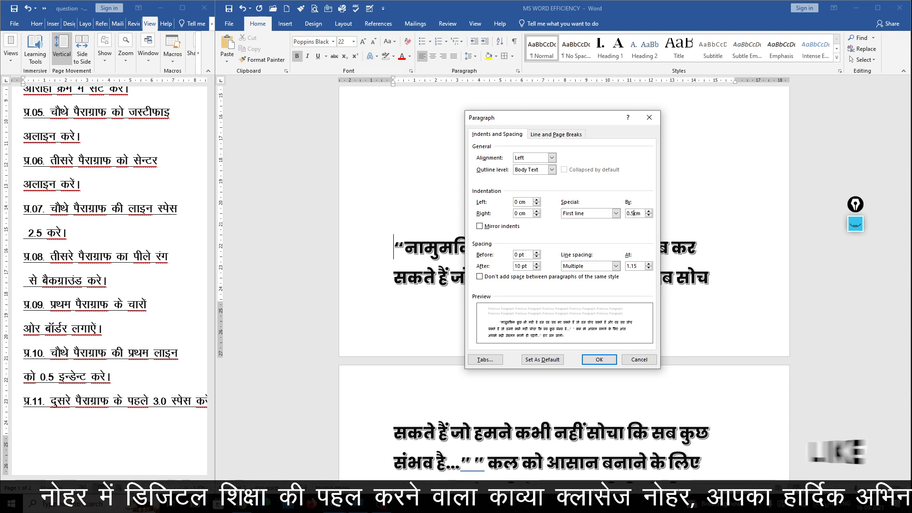
pyautogui.click(596, 359)
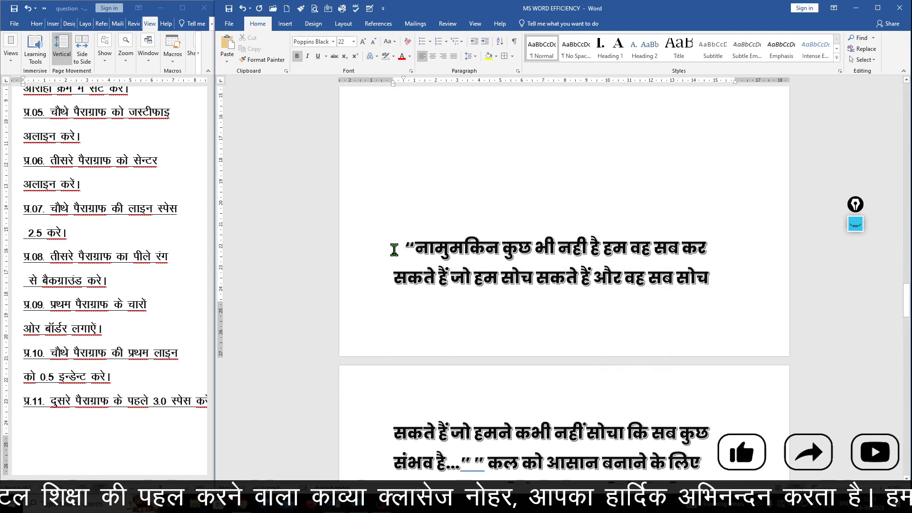
# - Try increasing the left indent of the paragraph beginning "रास्ते में हजारों बाधाएं" and decrease it again
pyautogui.moveTo(398, 247); pyautogui.dragTo(736, 291)
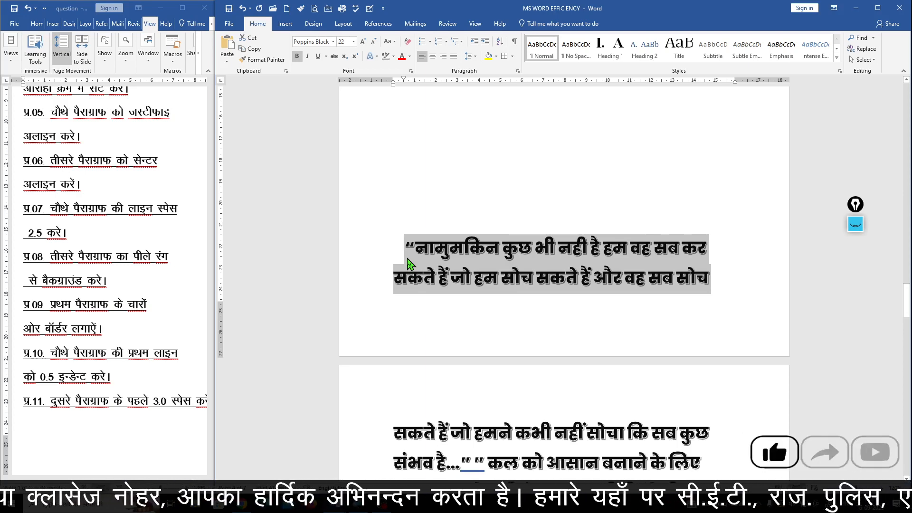
pyautogui.scroll(-6, 439, 283)
pyautogui.scroll(-12, 445, 293)
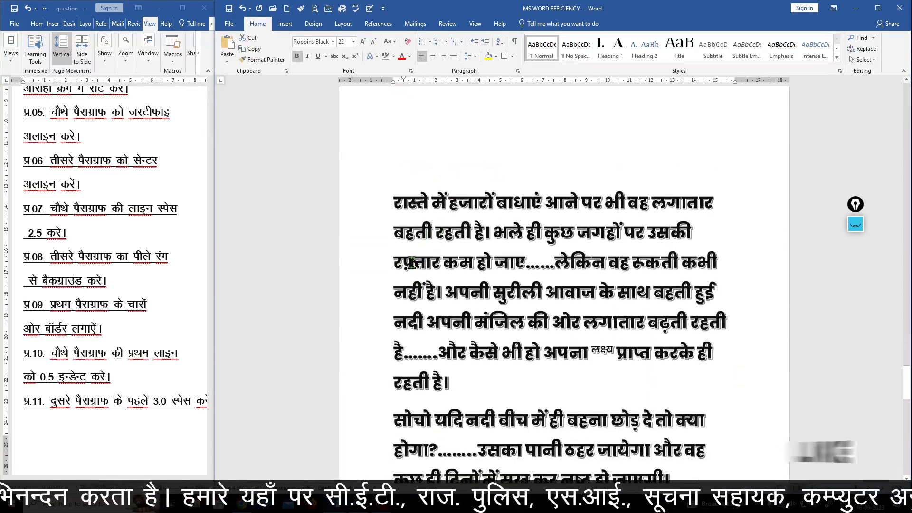
pyautogui.tripleClick(417, 274)
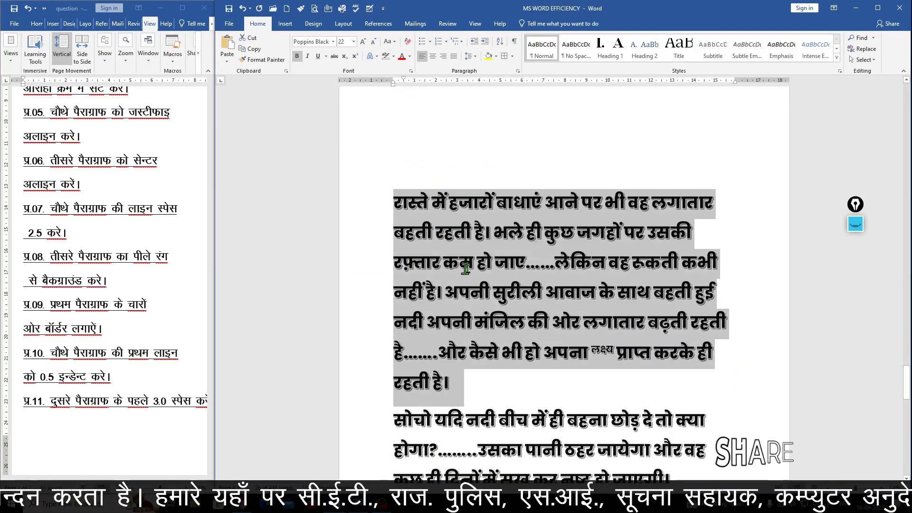
pyautogui.click(485, 42)
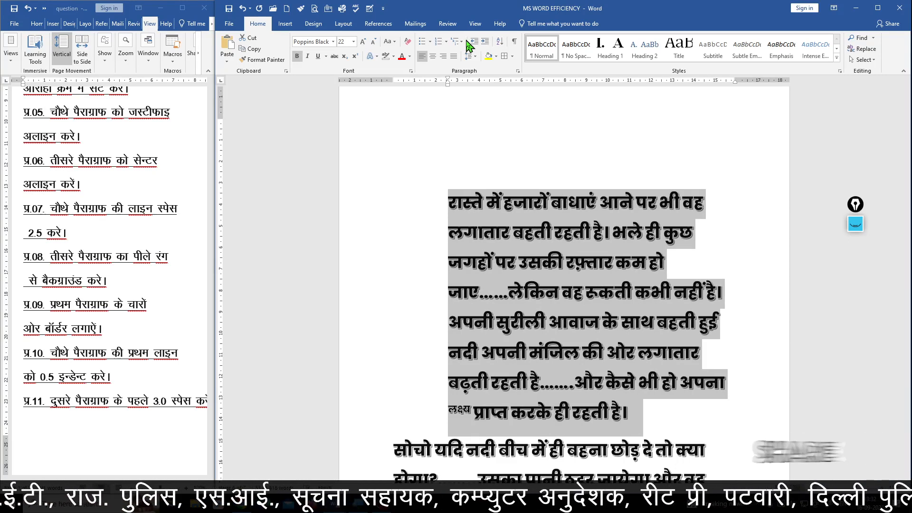
pyautogui.click(474, 42)
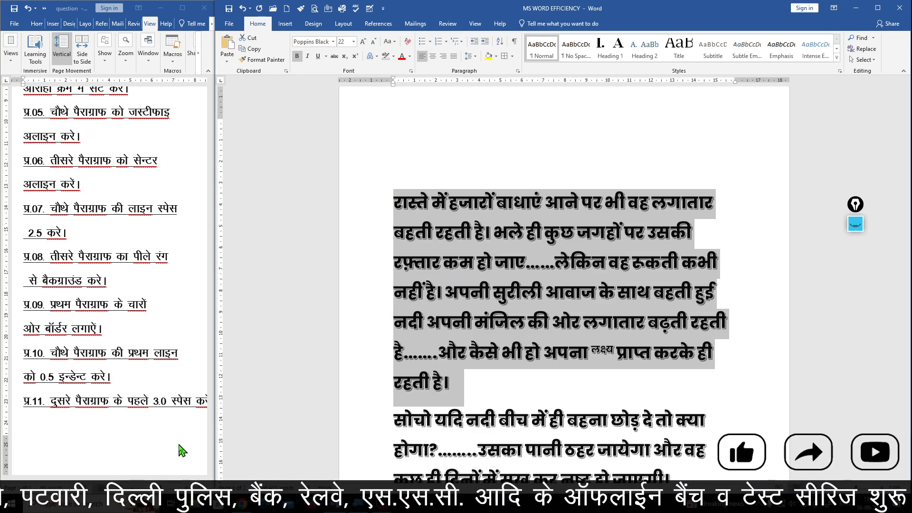
# - Set the spacing before the centered "Nothing in the world" quotation to 3.0 pt
pyautogui.scroll(10, 594, 308)
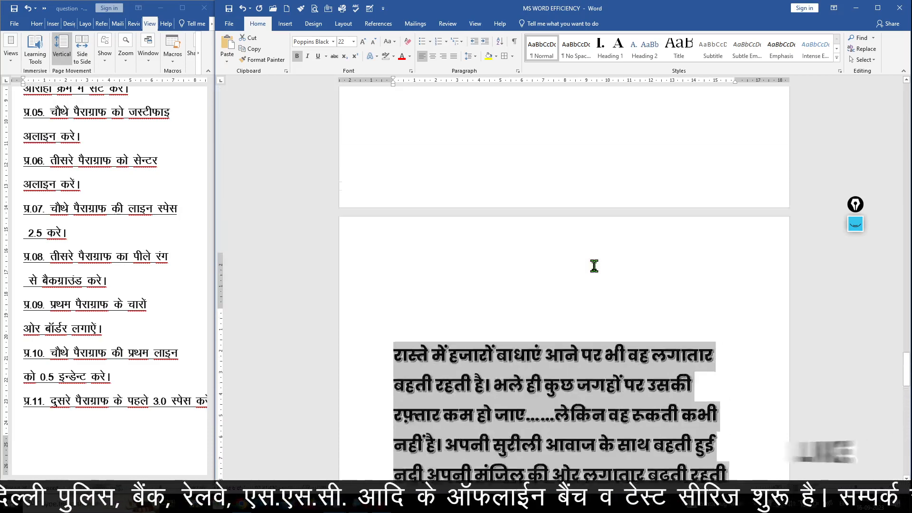
pyautogui.scroll(15, 594, 264)
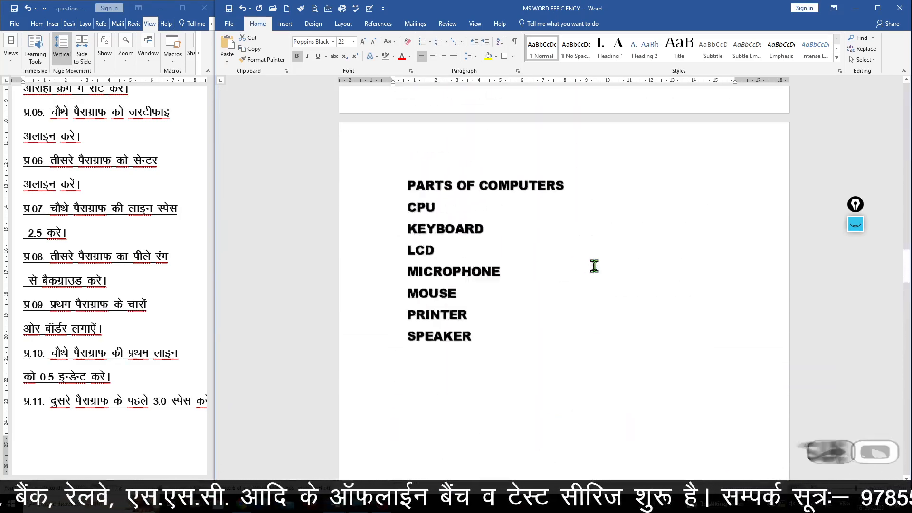
pyautogui.scroll(15, 594, 266)
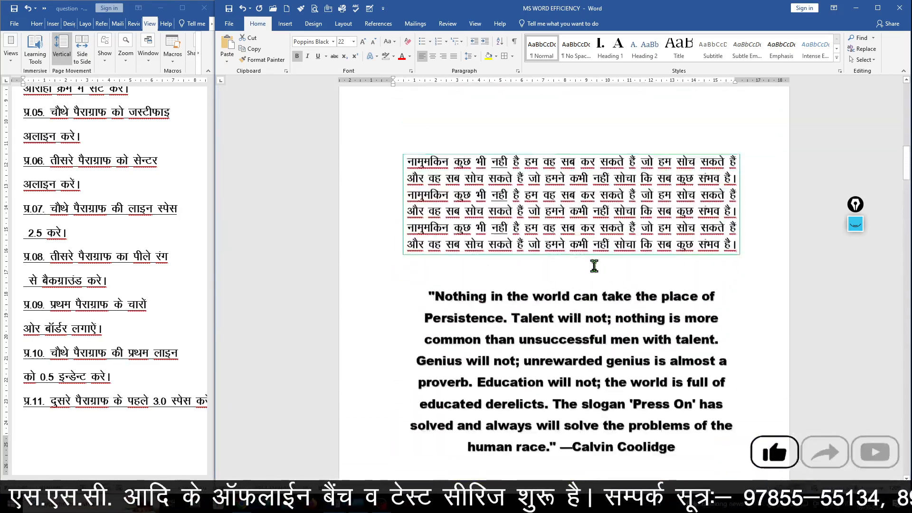
pyautogui.doubleClick(544, 314)
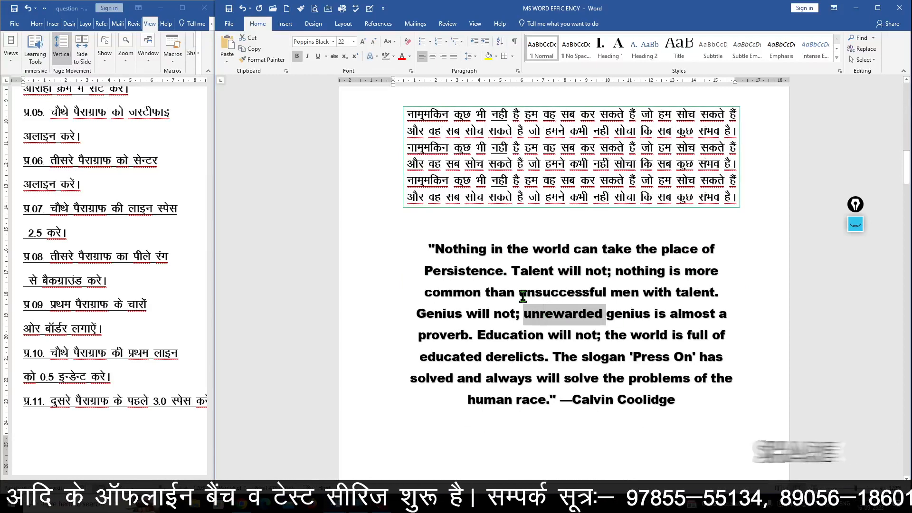
pyautogui.doubleClick(562, 292)
pyautogui.doubleClick(492, 292)
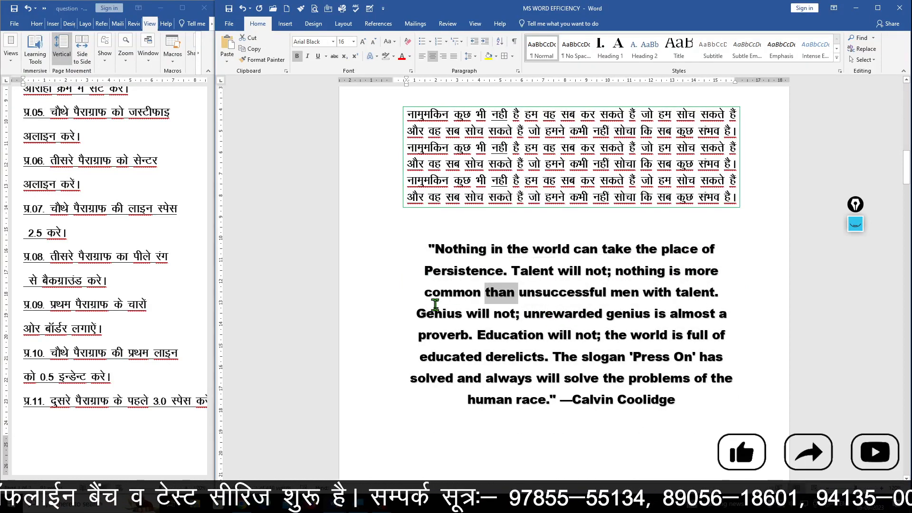
pyautogui.doubleClick(441, 292)
pyautogui.tripleClick(441, 300)
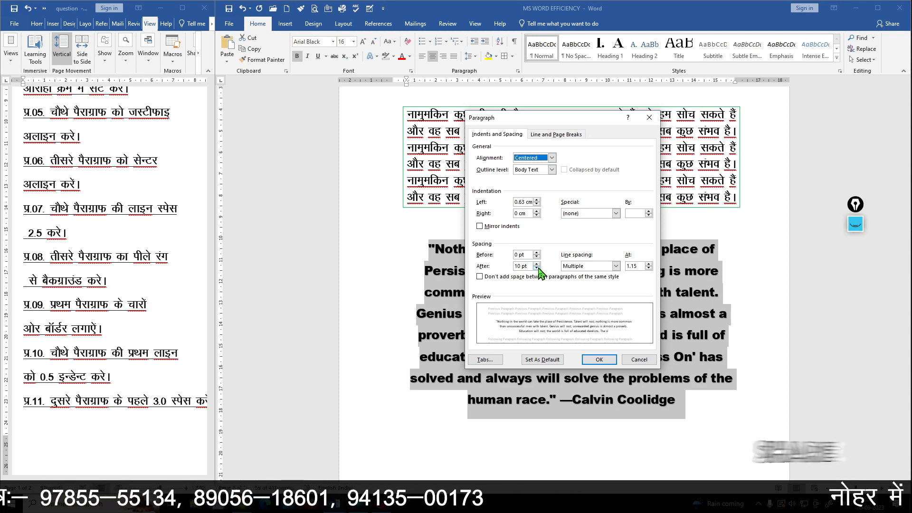
pyautogui.moveTo(530, 255); pyautogui.dragTo(507, 261)
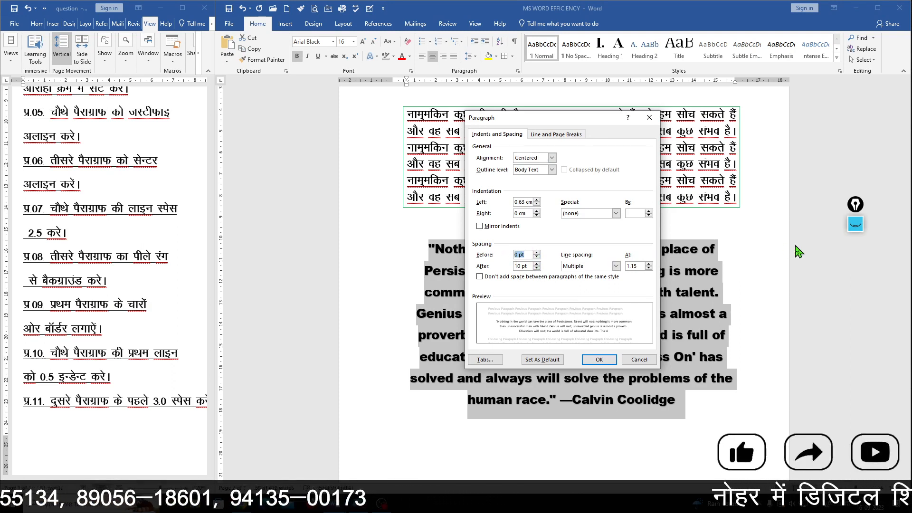
pyautogui.write('3.0')
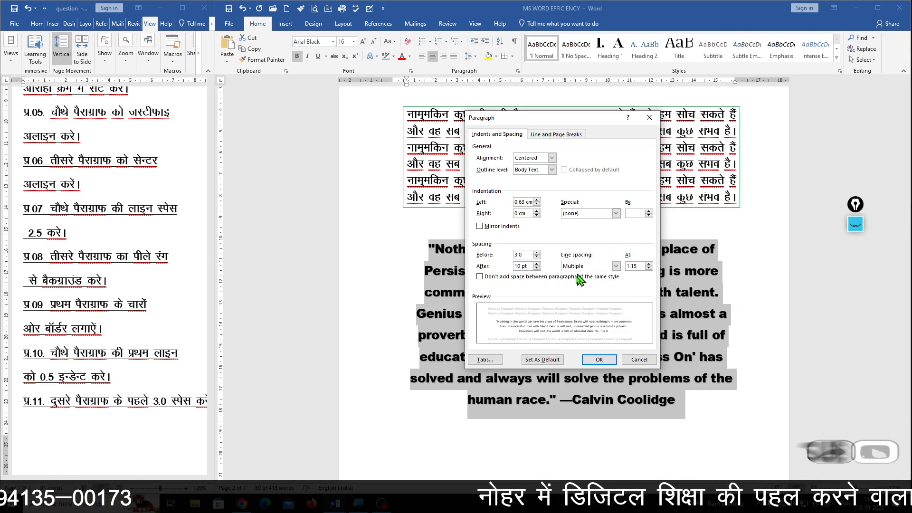
pyautogui.click(596, 359)
pyautogui.click(491, 233)
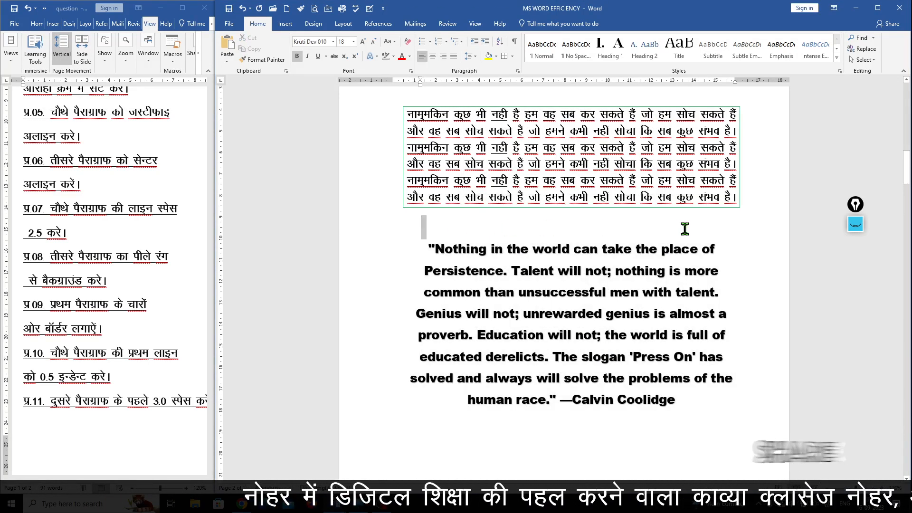
# - Set the spacing before the "Nothing in the world" quotation to 30 pt in the Paragraph dialog
pyautogui.tripleClick(466, 270)
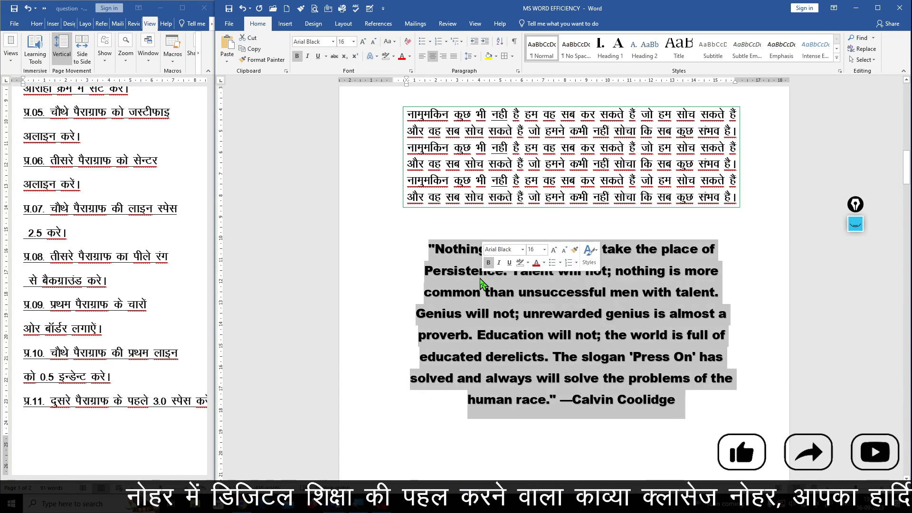
pyautogui.click(518, 72)
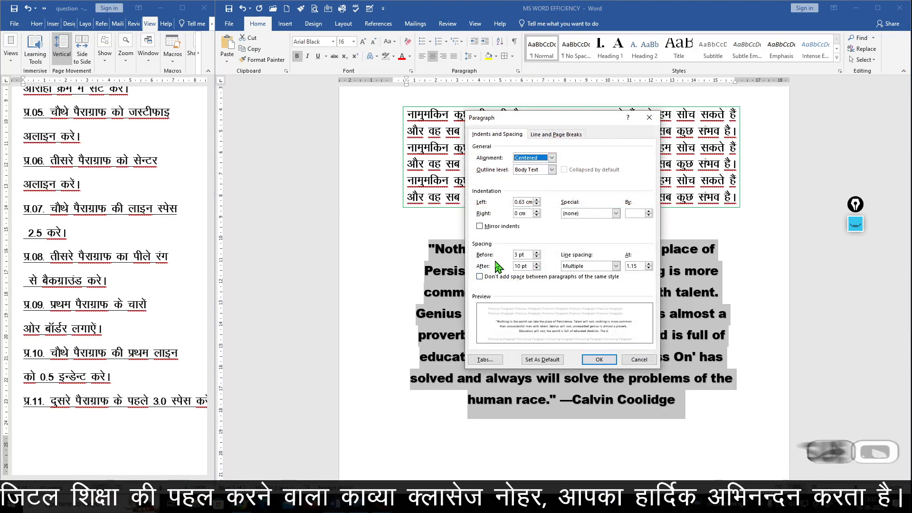
pyautogui.click(536, 253)
pyautogui.click(537, 253)
pyautogui.click(536, 253)
pyautogui.click(536, 253)
pyautogui.click(536, 253)
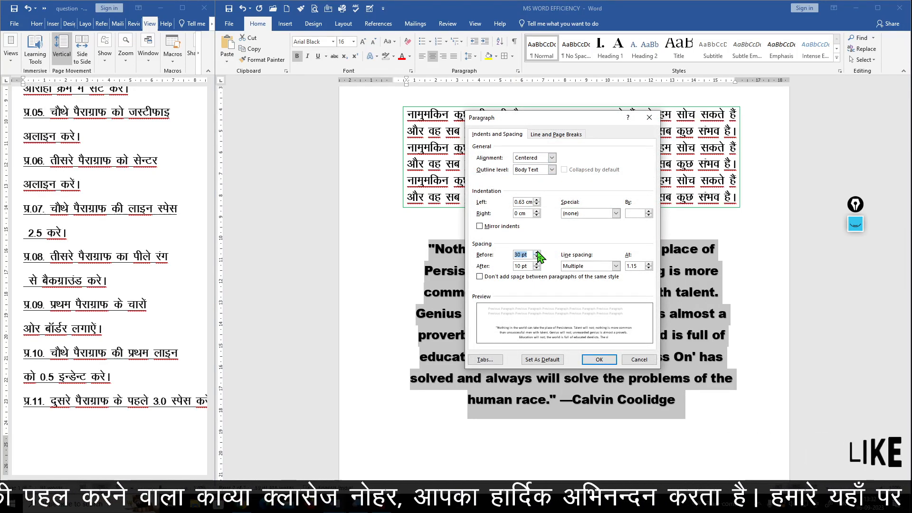
pyautogui.click(597, 360)
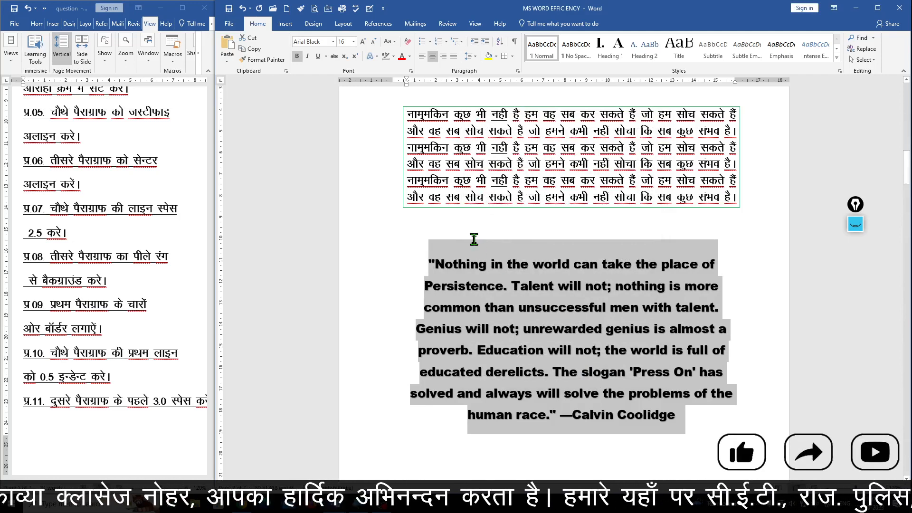
# - Circle the gap between the bordered Hindi paragraph and the quotation with a pink on-screen annotation stroke
pyautogui.click(855, 223)
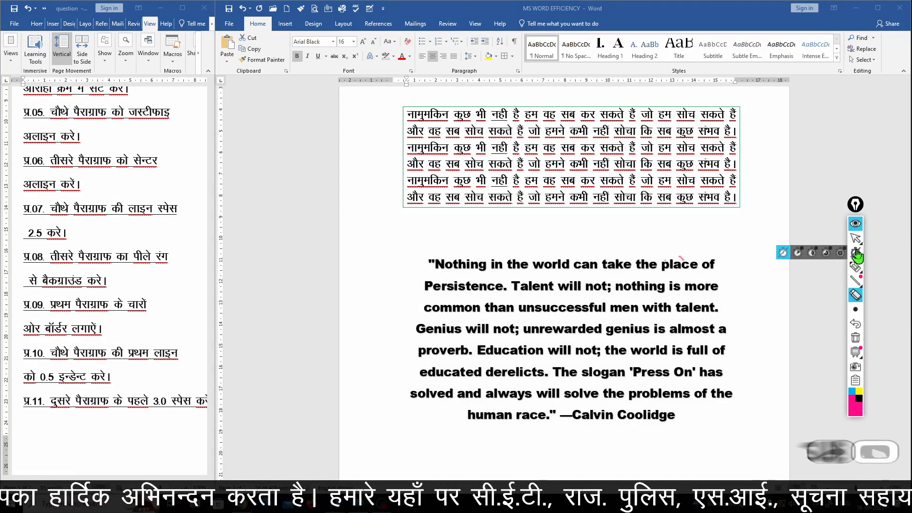
pyautogui.moveTo(855, 284)
pyautogui.click(868, 267)
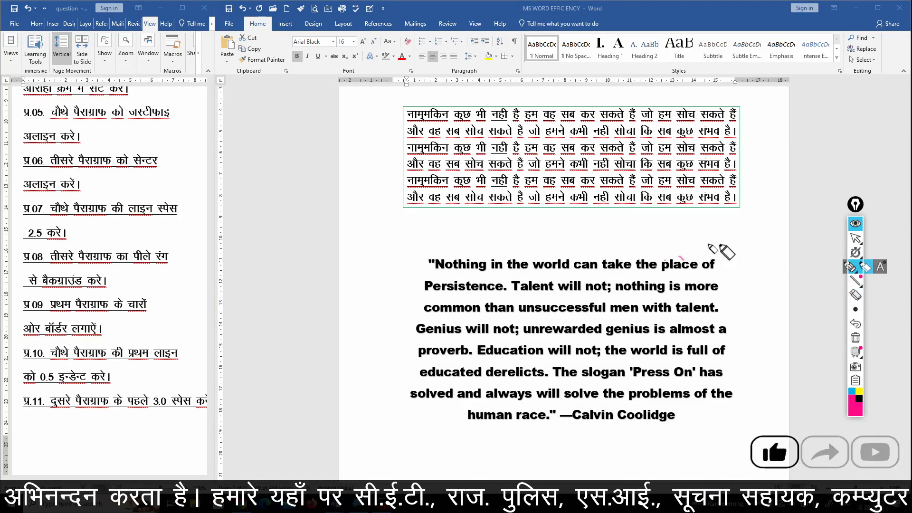
pyautogui.moveTo(687, 216)
pyautogui.mouseDown()
pyautogui.moveTo(437, 220)
pyautogui.moveTo(425, 239)
pyautogui.moveTo(610, 247)
pyautogui.moveTo(726, 223)
pyautogui.moveTo(645, 219)
pyautogui.mouseUp()
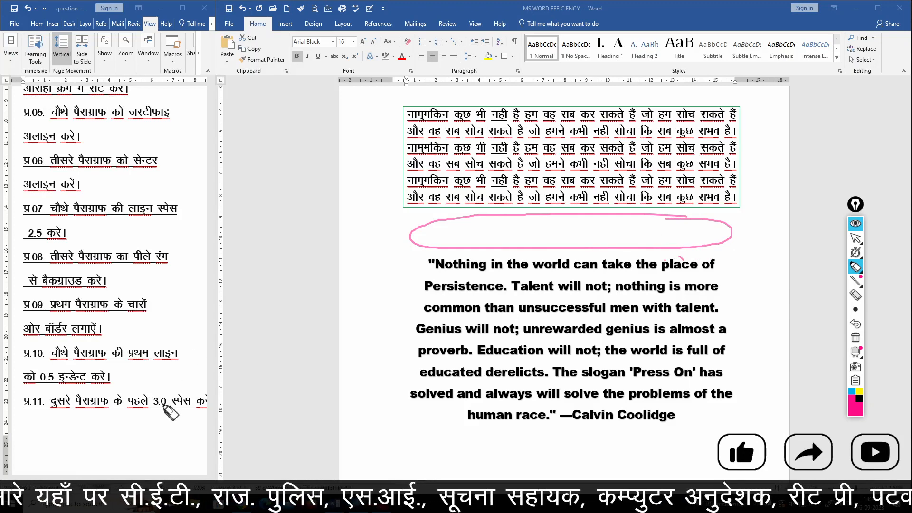
# - Tick question 11 and outline the space below the quotation with pink annotation strokes, and clear all annotations
pyautogui.moveTo(147, 412); pyautogui.dragTo(243, 357)
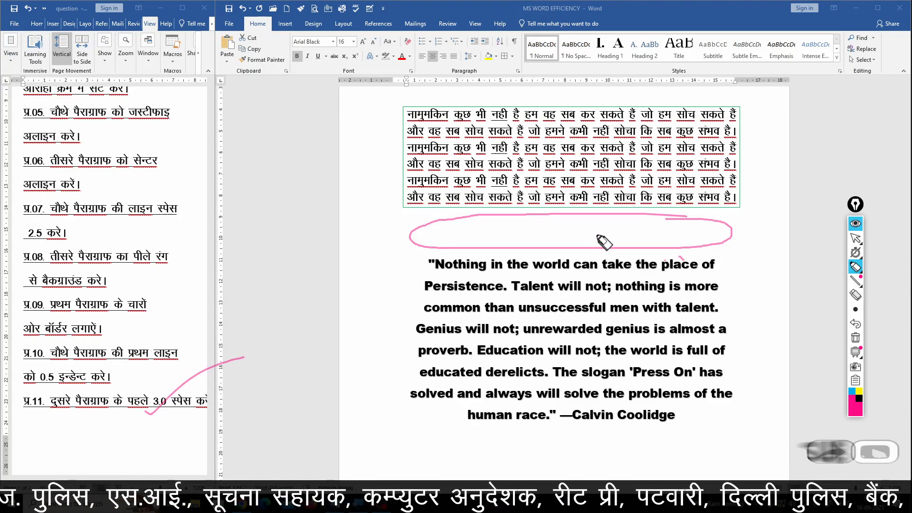
pyautogui.moveTo(450, 428)
pyautogui.mouseDown()
pyautogui.moveTo(465, 458)
pyautogui.moveTo(749, 438)
pyautogui.moveTo(450, 429)
pyautogui.mouseUp()
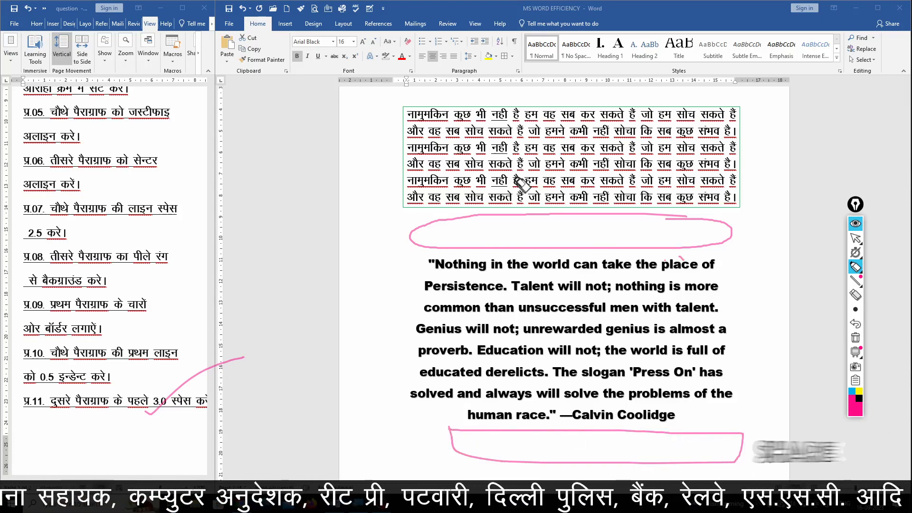
pyautogui.click(855, 224)
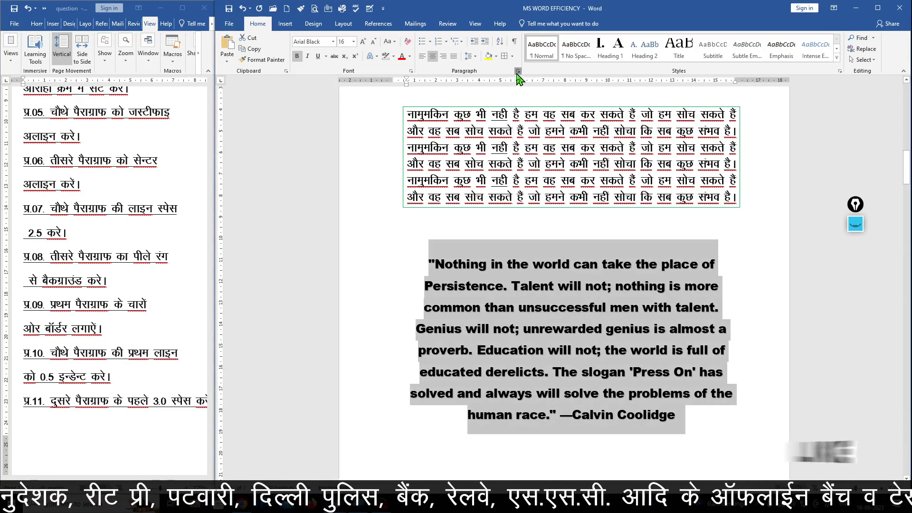
# - Try Single line spacing for the "Nothing in the world" quotation in the Paragraph dialog and cancel the change
pyautogui.click(518, 72)
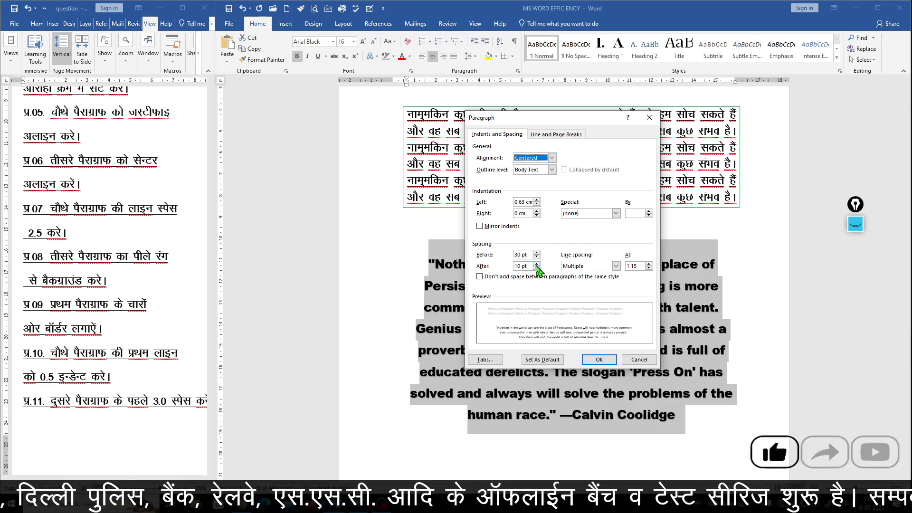
pyautogui.click(615, 266)
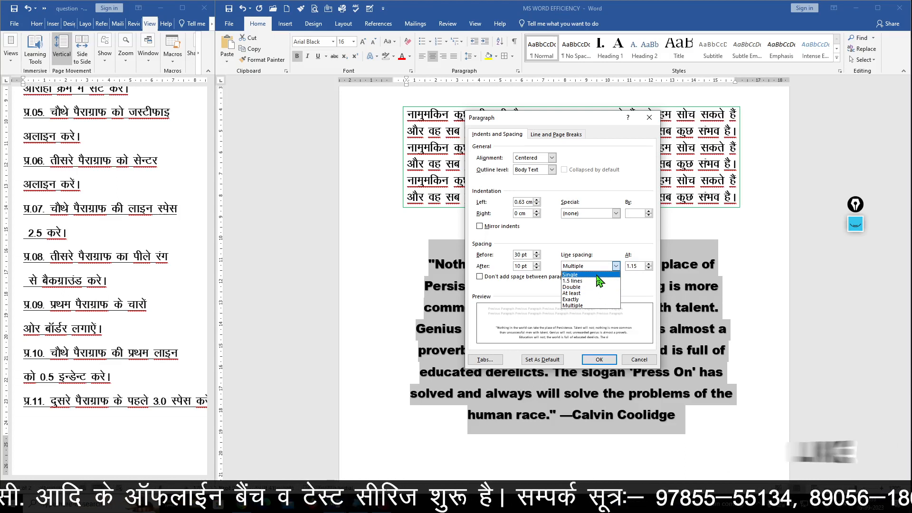
pyautogui.click(603, 274)
pyautogui.click(602, 268)
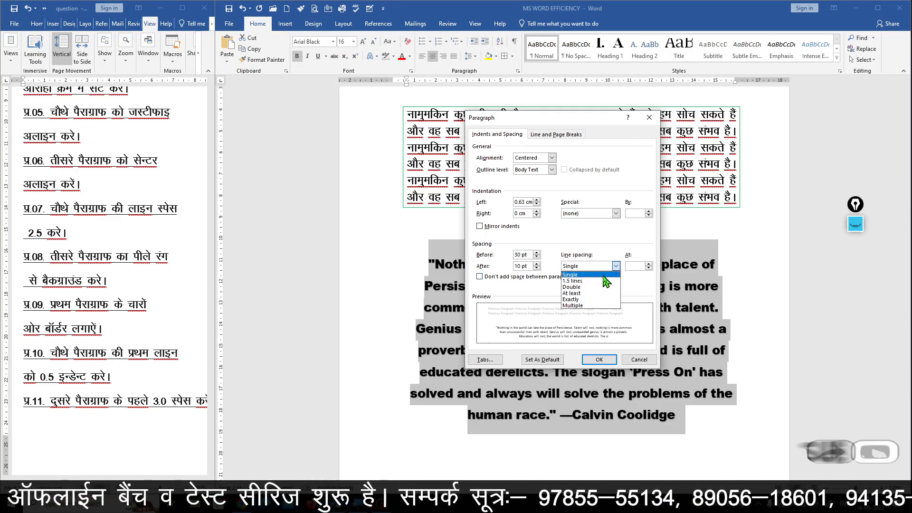
pyautogui.click(597, 273)
pyautogui.click(616, 266)
pyautogui.click(616, 267)
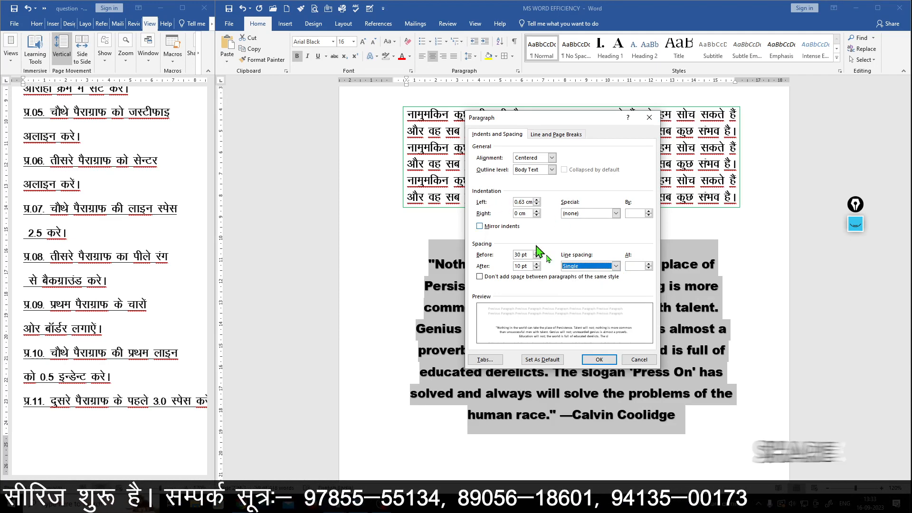
pyautogui.click(628, 357)
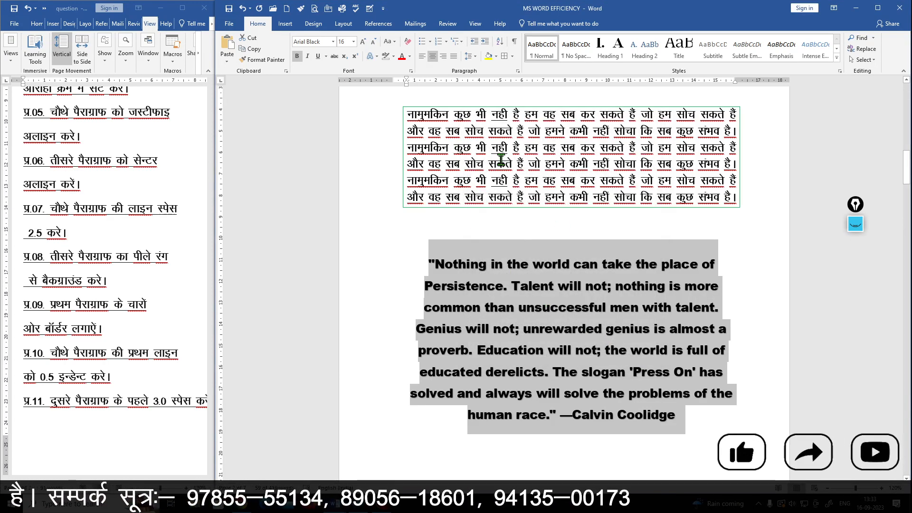
# - Select the whole "Nothing in the world" quotation and show the formatting marks around it
pyautogui.scroll(4, 501, 160)
pyautogui.scroll(2, 501, 160)
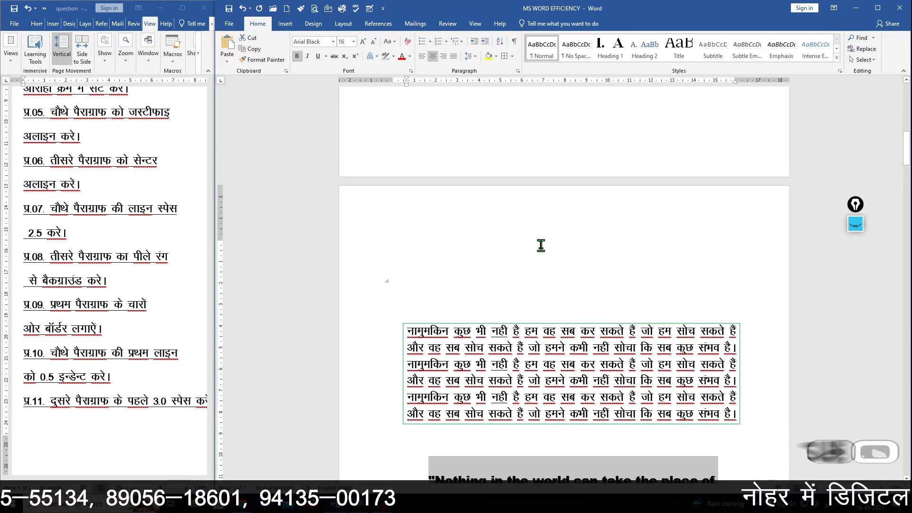
pyautogui.scroll(-3, 540, 242)
pyautogui.scroll(-3, 540, 236)
pyautogui.tripleClick(534, 274)
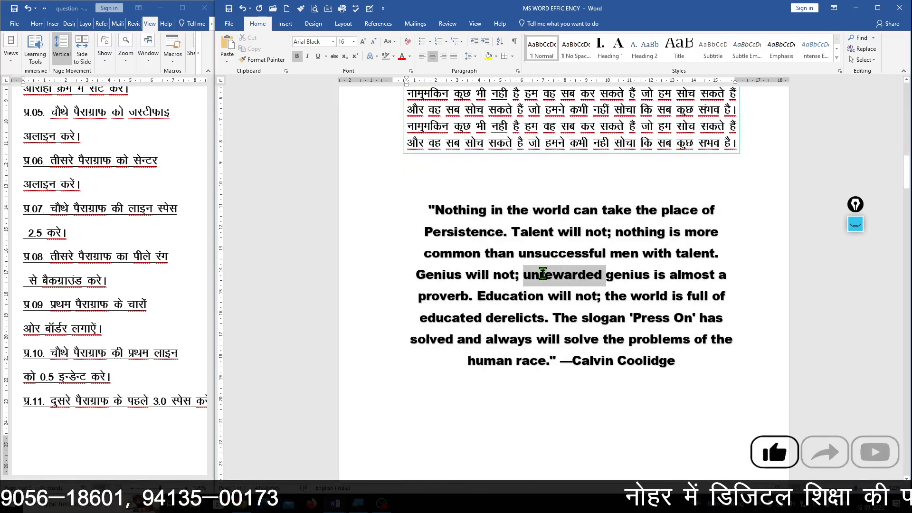
pyautogui.hotkey('ctrl', 'shift', '8')
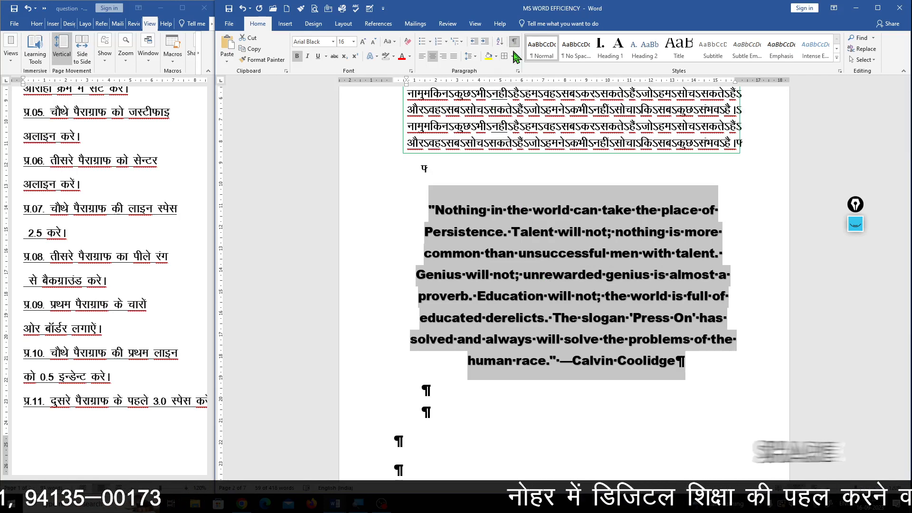
pyautogui.scroll(-1, 437, 366)
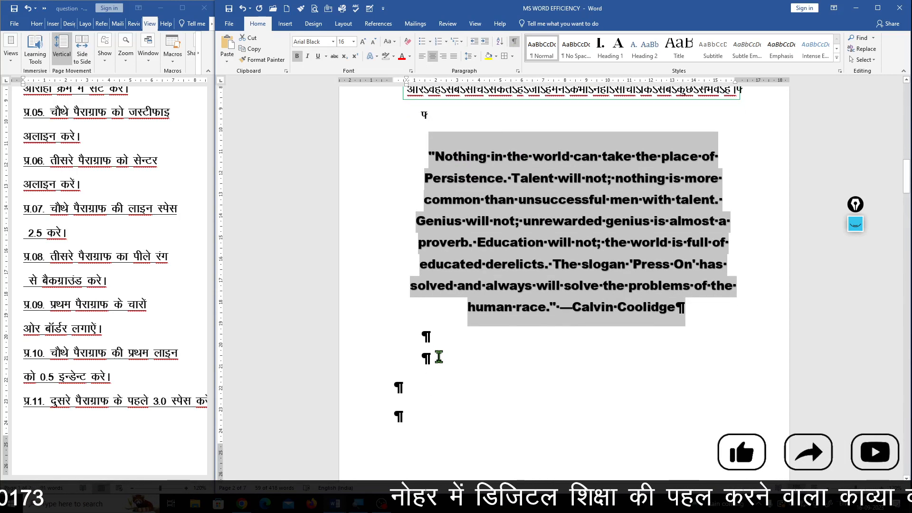
# - Examine the empty paragraph marks below the quotation, reselect the quotation and hide the formatting marks
pyautogui.doubleClick(422, 334)
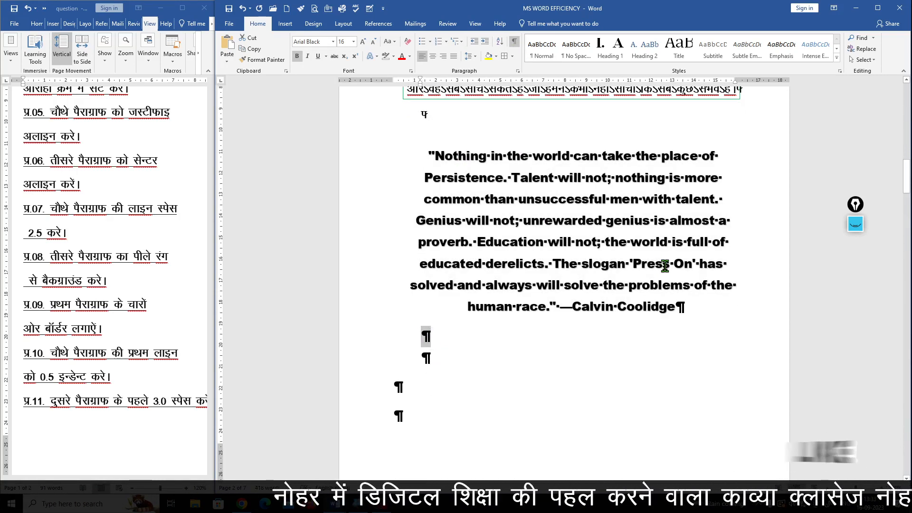
pyautogui.tripleClick(577, 242)
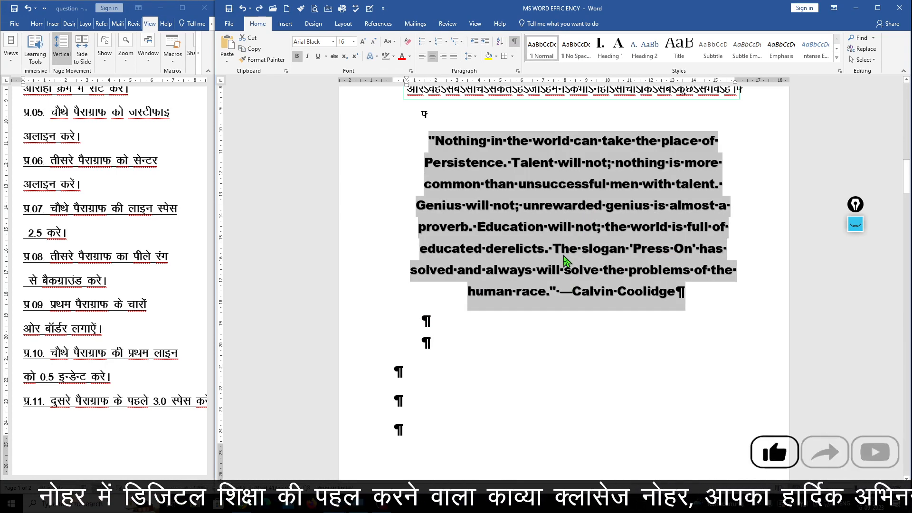
pyautogui.click(488, 351)
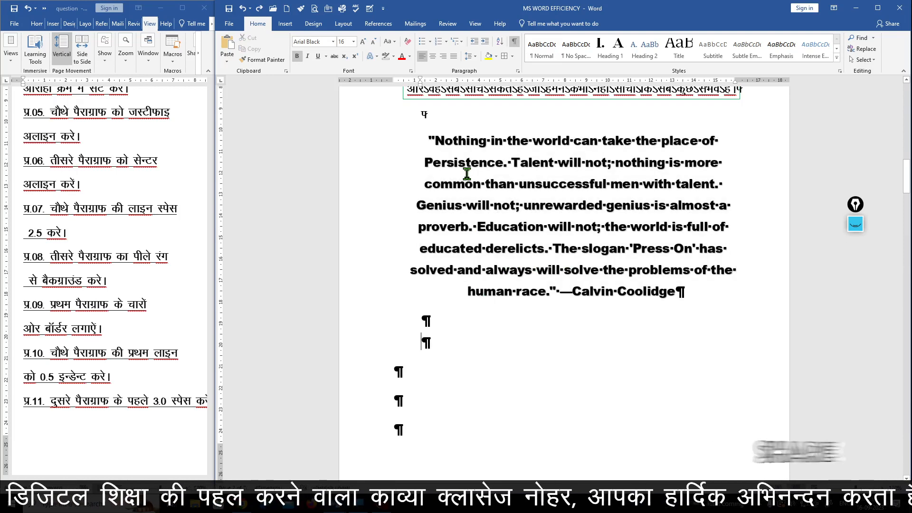
pyautogui.tripleClick(513, 177)
pyautogui.click(515, 42)
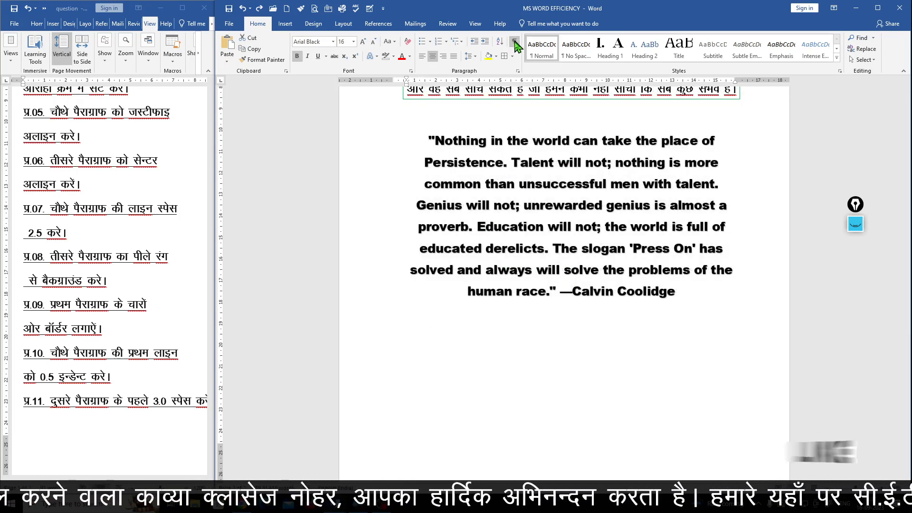
# - Review the paragraph formatting questions in the question document, starting from question 1
pyautogui.scroll(3, 553, 309)
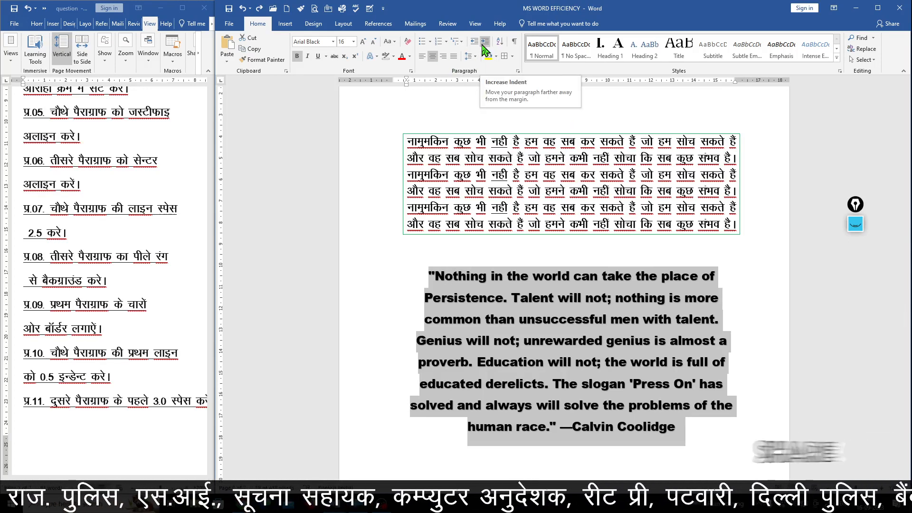
pyautogui.scroll(3, 110, 184)
pyautogui.scroll(2, 111, 184)
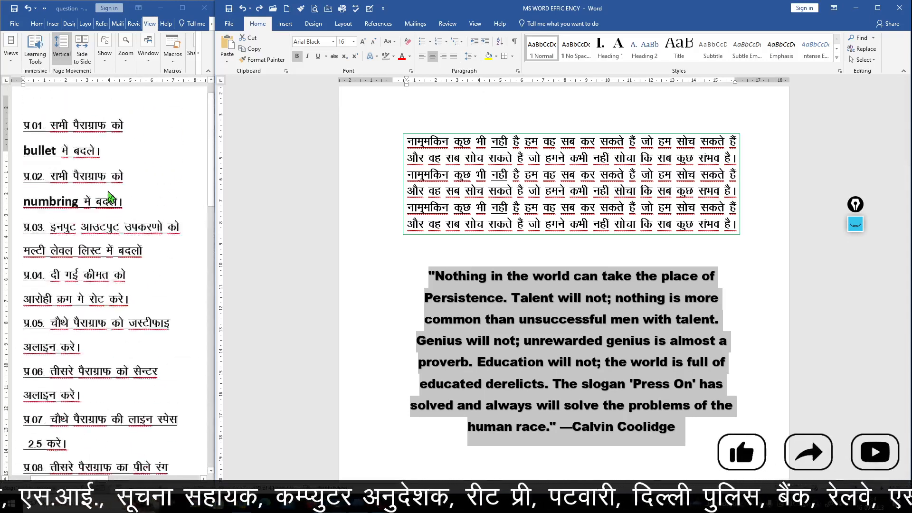
pyautogui.scroll(-6, 112, 204)
pyautogui.scroll(-1, 126, 237)
pyautogui.scroll(4, 126, 241)
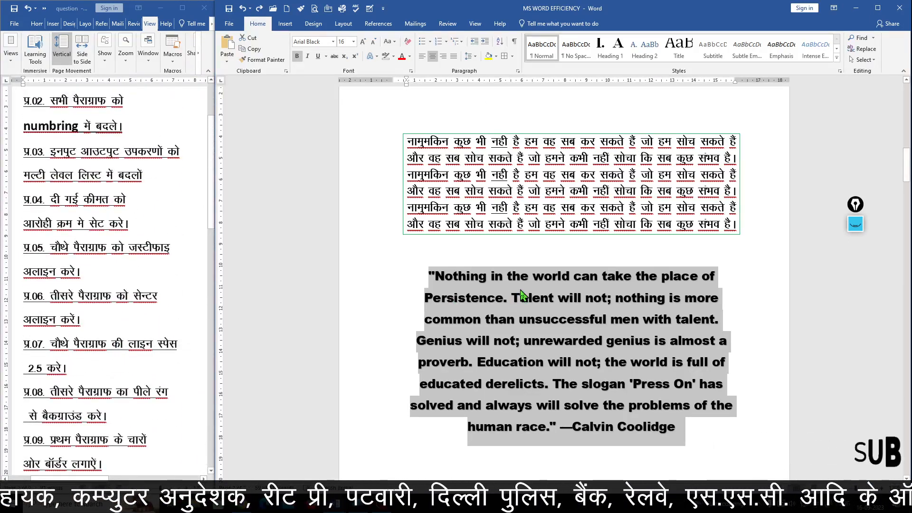
# - Deselect the quotation, look through the finished exercise pages and return to the "MS WORD EFFICIENCY" title page
pyautogui.click(748, 284)
pyautogui.scroll(1, 532, 239)
pyautogui.scroll(3, 567, 236)
pyautogui.scroll(-12, 567, 236)
pyautogui.scroll(12, 563, 247)
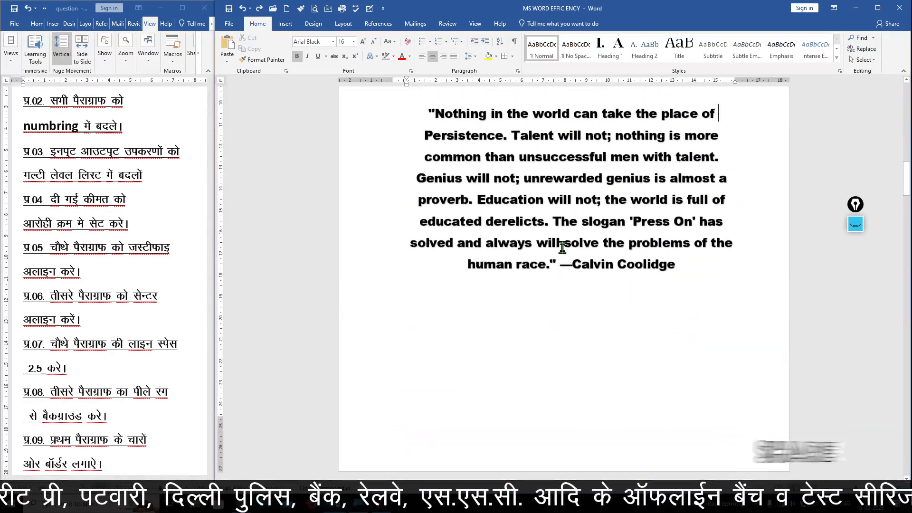
pyautogui.scroll(3, 562, 247)
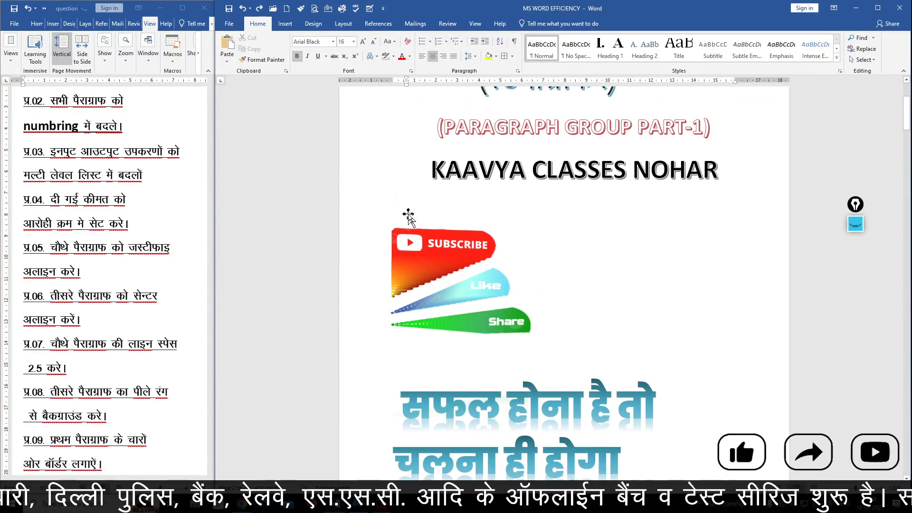
pyautogui.scroll(2, 572, 236)
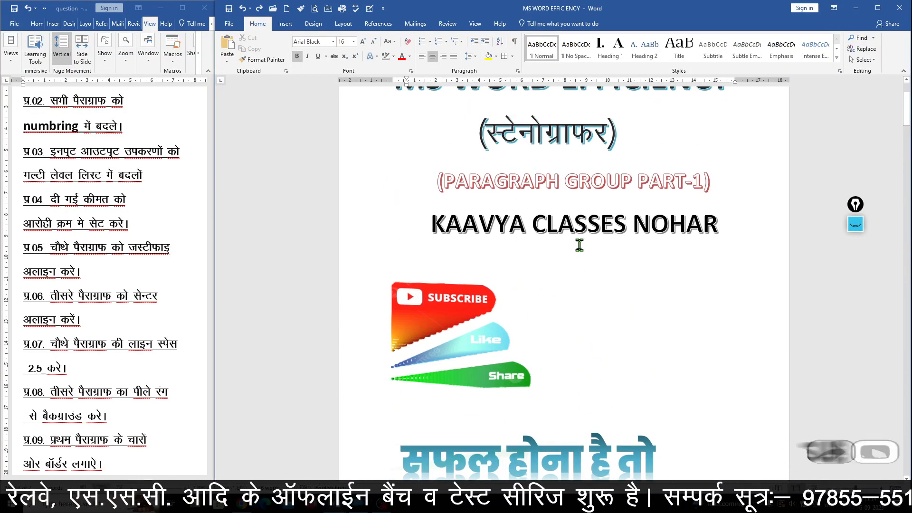
pyautogui.scroll(2, 577, 244)
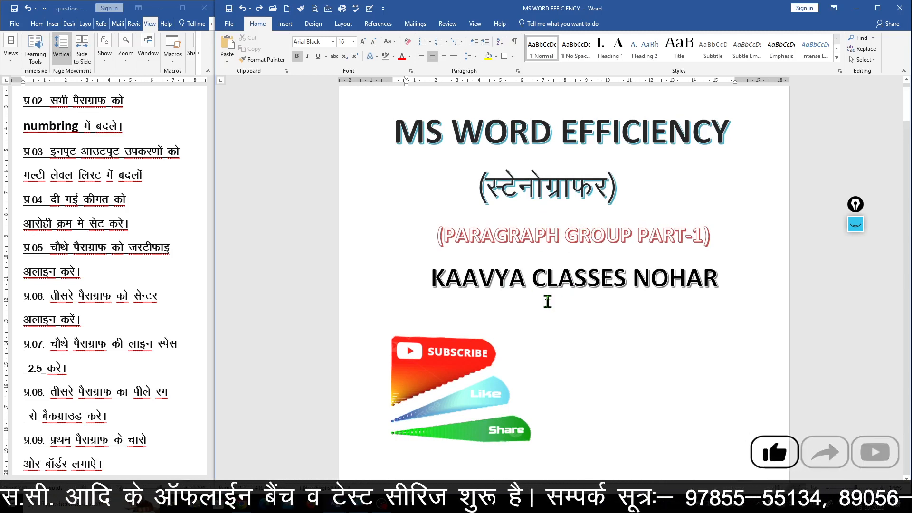